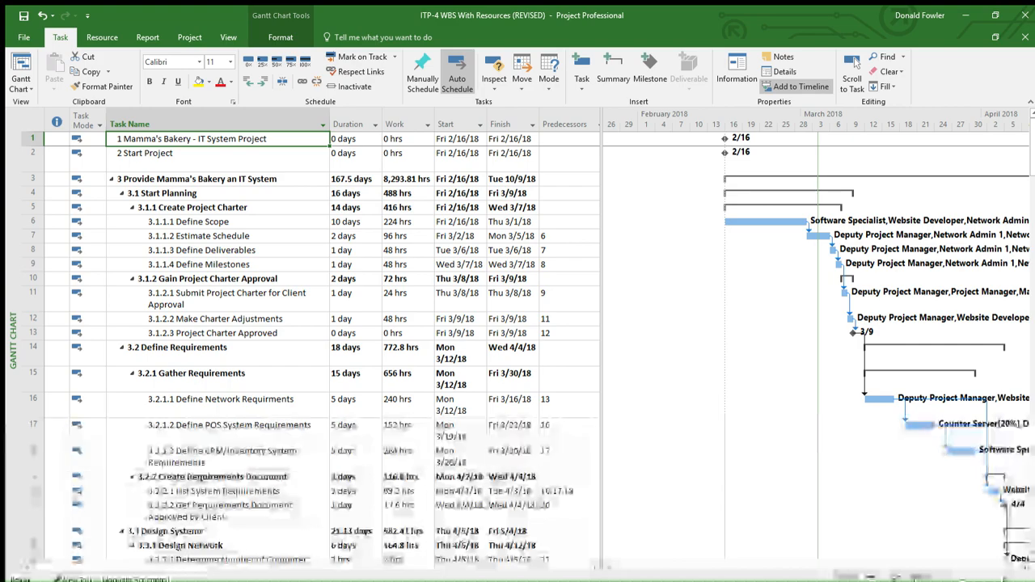
Step: Set the Project Manager's standard rate to $47.00/hr in the Resource Sheet
left_click(923, 578)
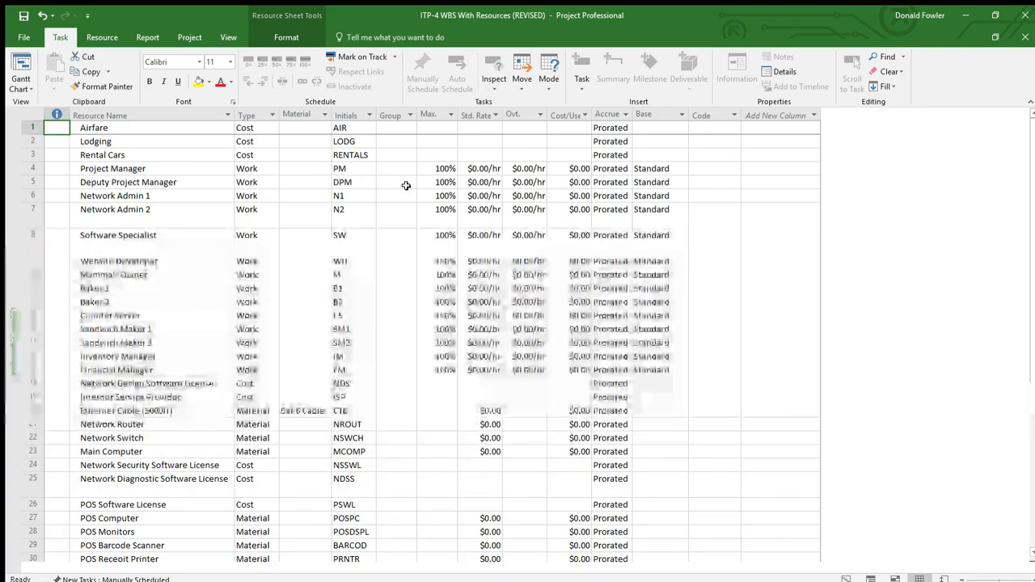
left_click(473, 169)
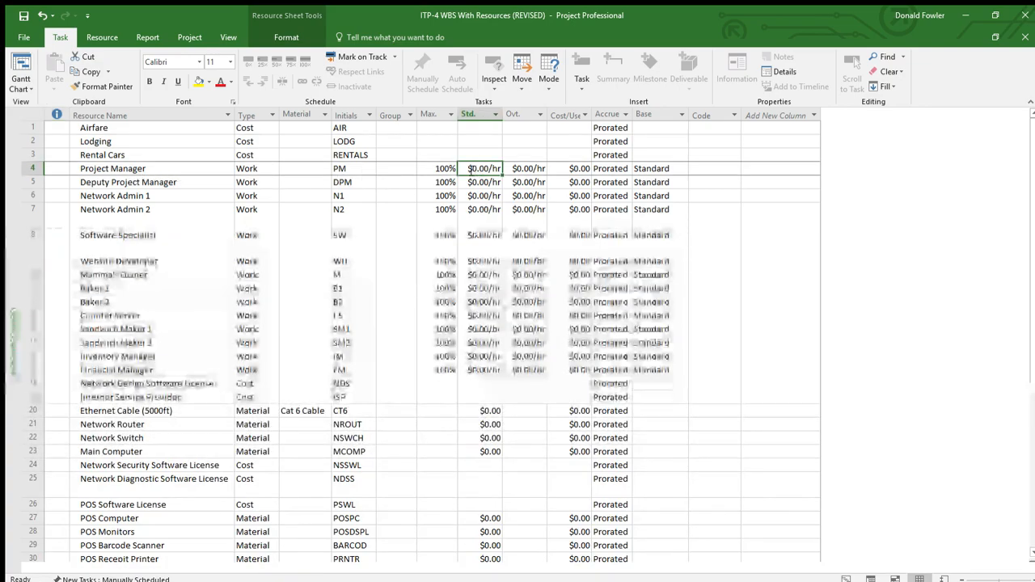
left_click(473, 169)
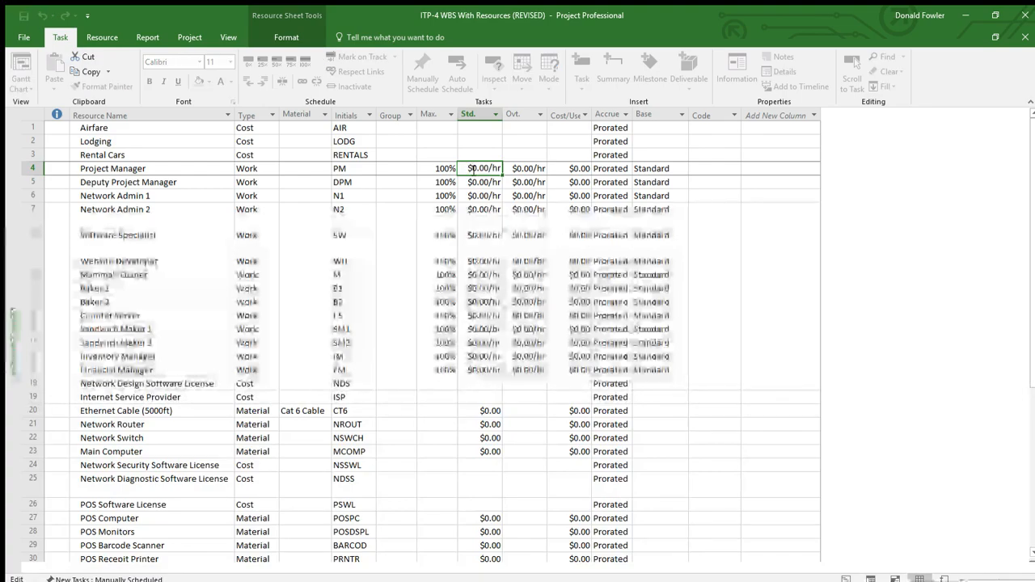
key("Delete")
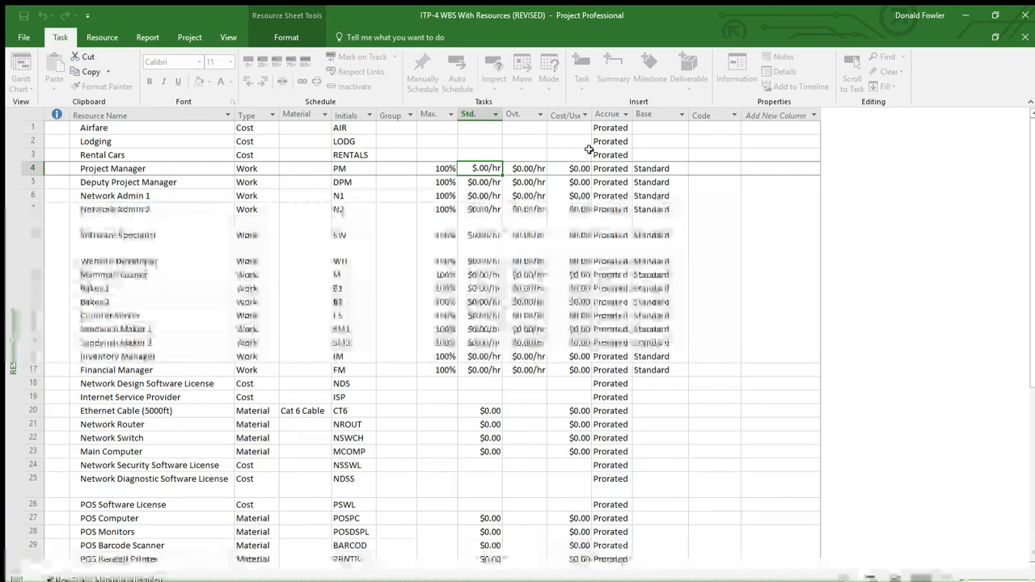
type("47")
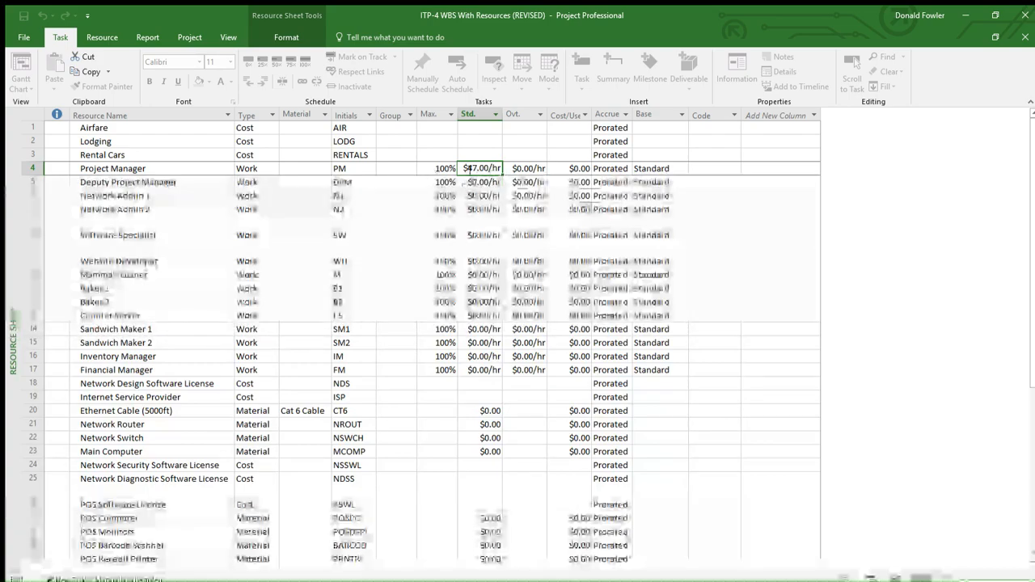
left_click(492, 183)
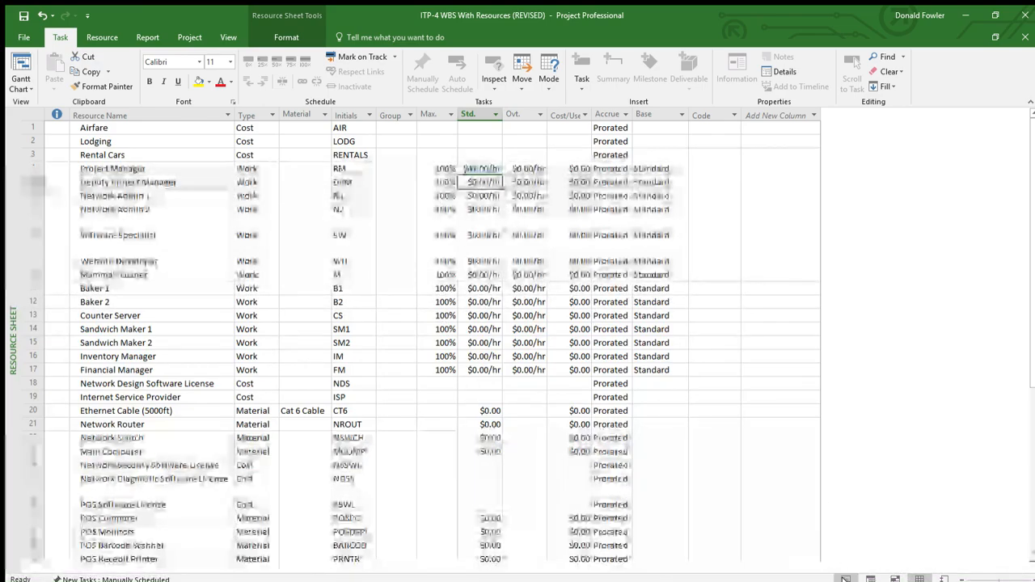
Step: Show the Task Usage view, widen its table area and insert a Cost column before Duration
left_click(846, 579)
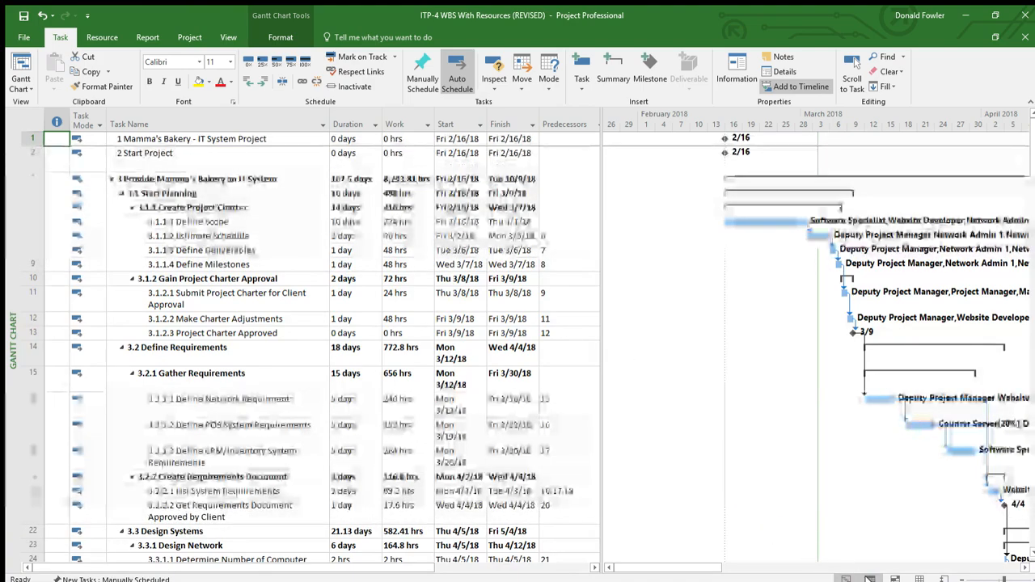
left_click(871, 579)
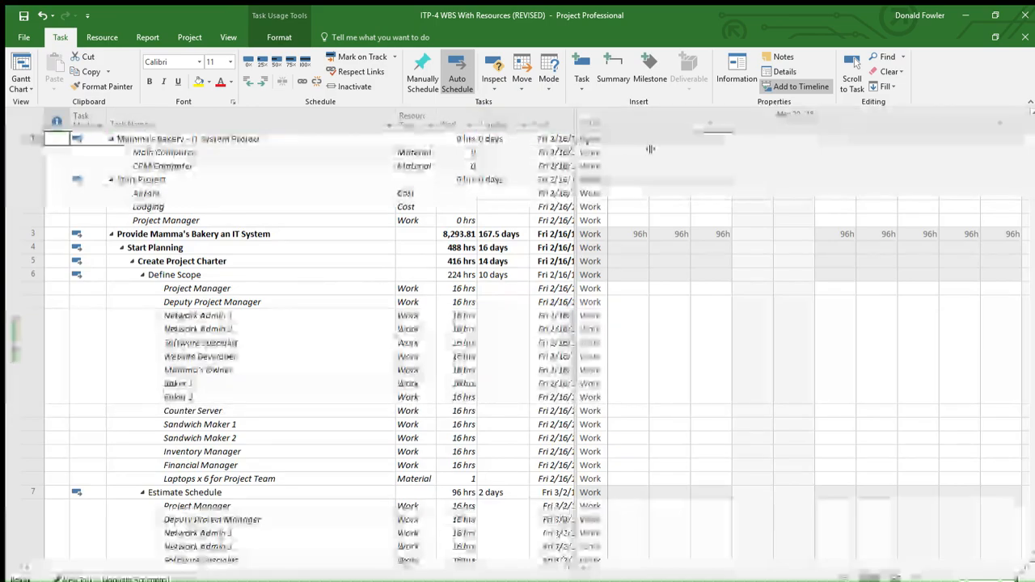
left_click_drag(650, 149, 646, 149)
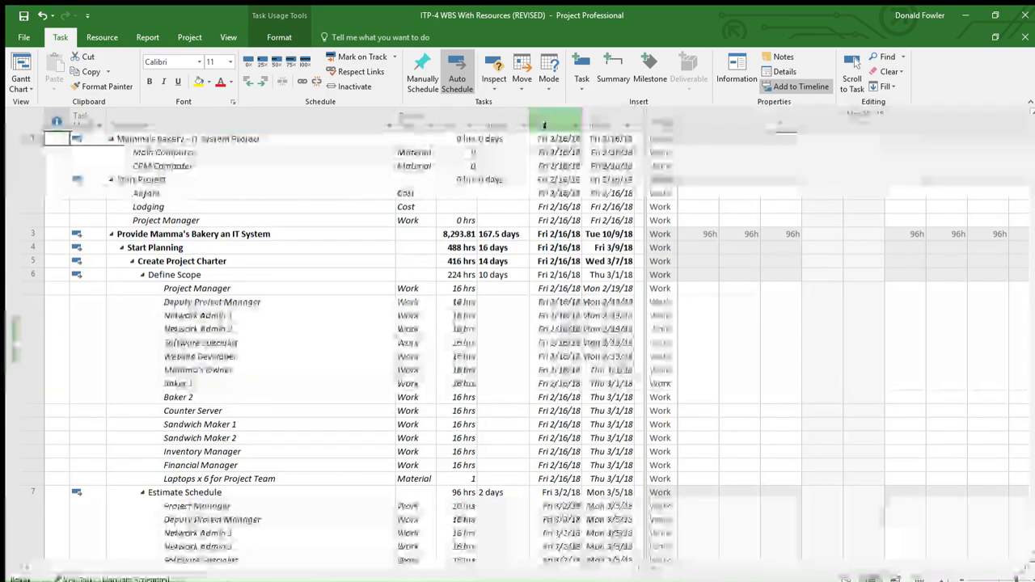
left_click(497, 123)
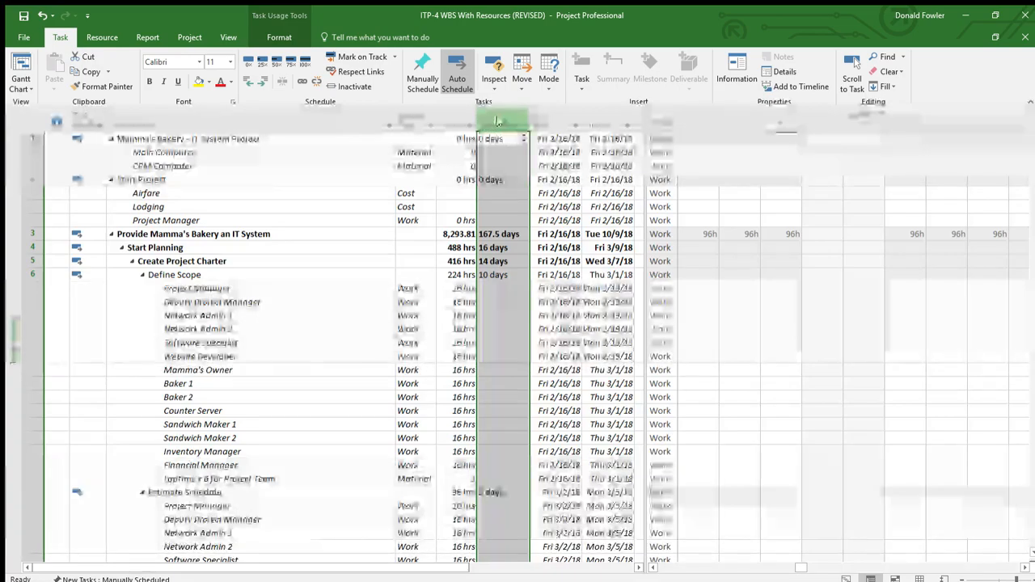
key("Insert")
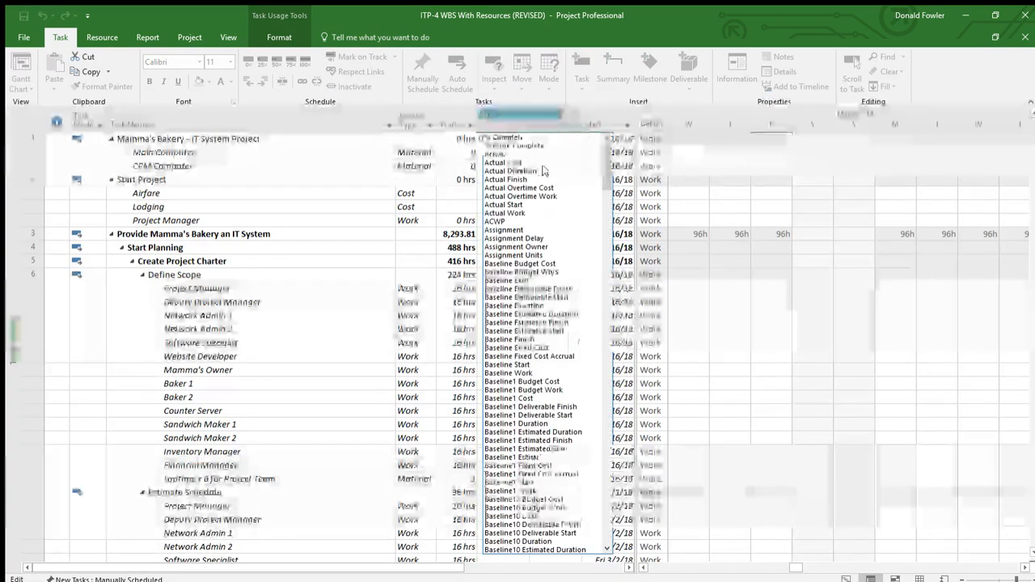
left_click_drag(607, 159, 590, 314)
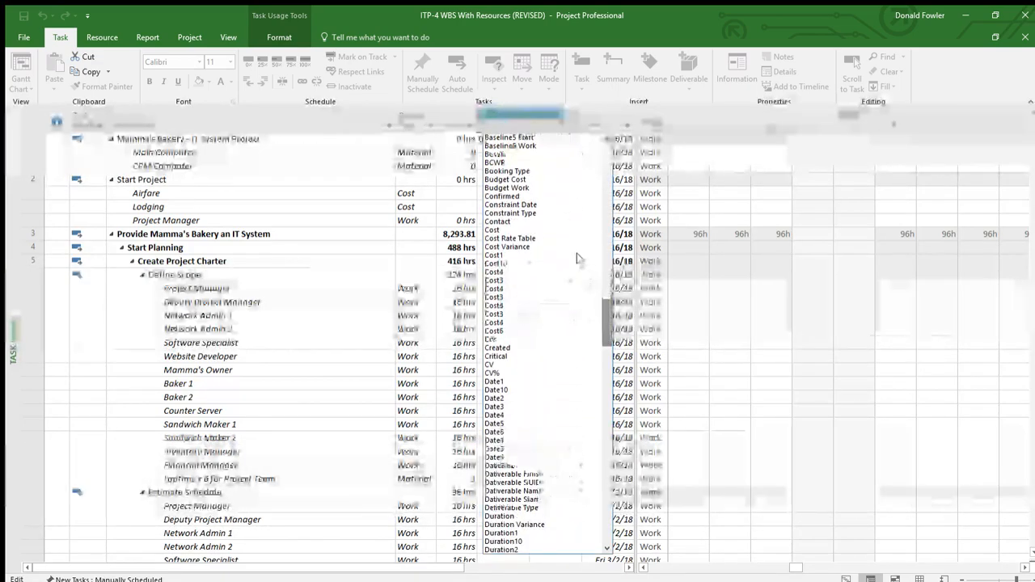
left_click(495, 229)
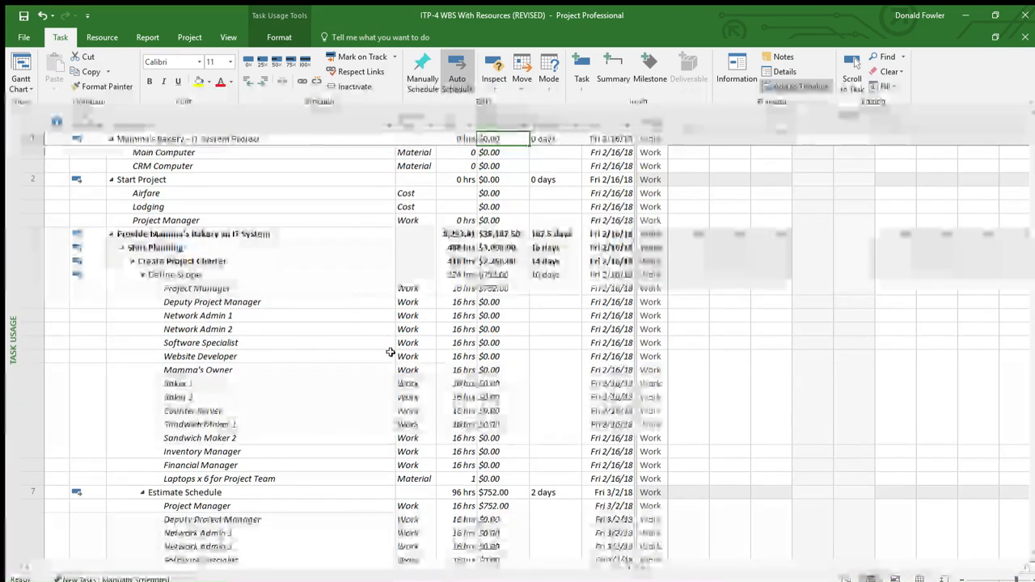
Step: Review the Project Manager's assignment costs across the planning and requirements tasks in Task Usage
scroll(390, 352, "down", 2)
scroll(390, 352, "down", 2)
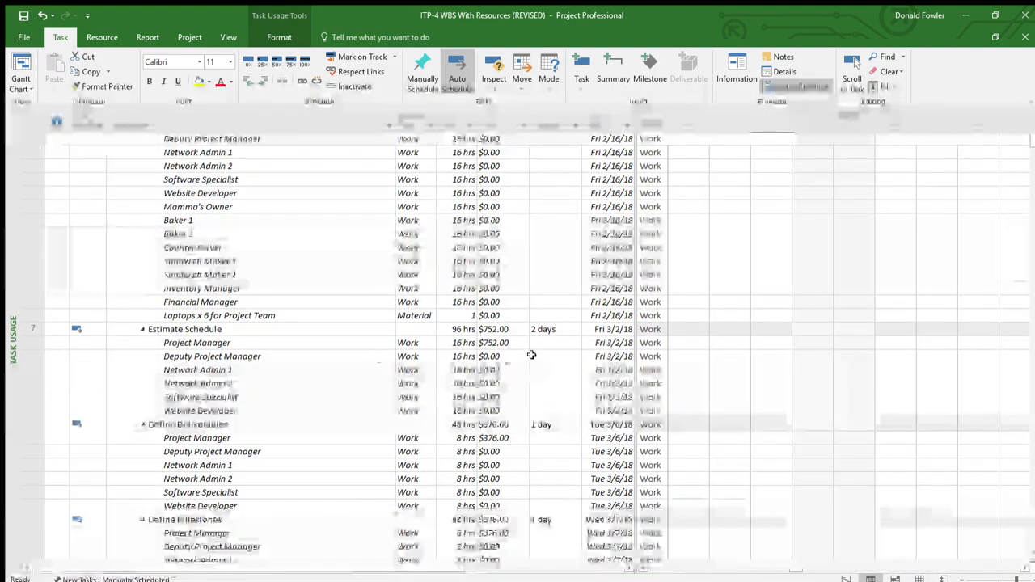
scroll(522, 348, "down", 9)
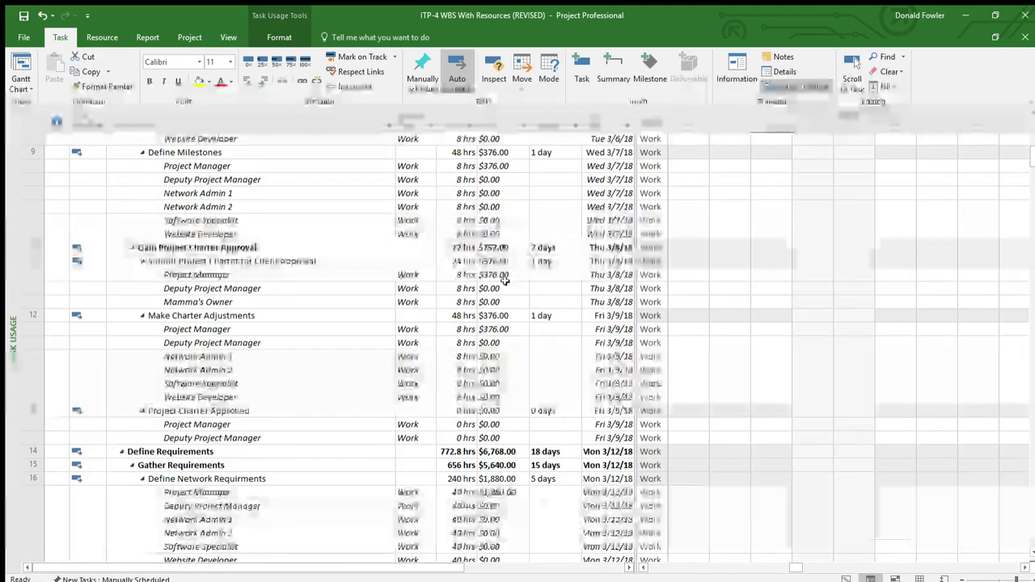
scroll(502, 495, "down", 1)
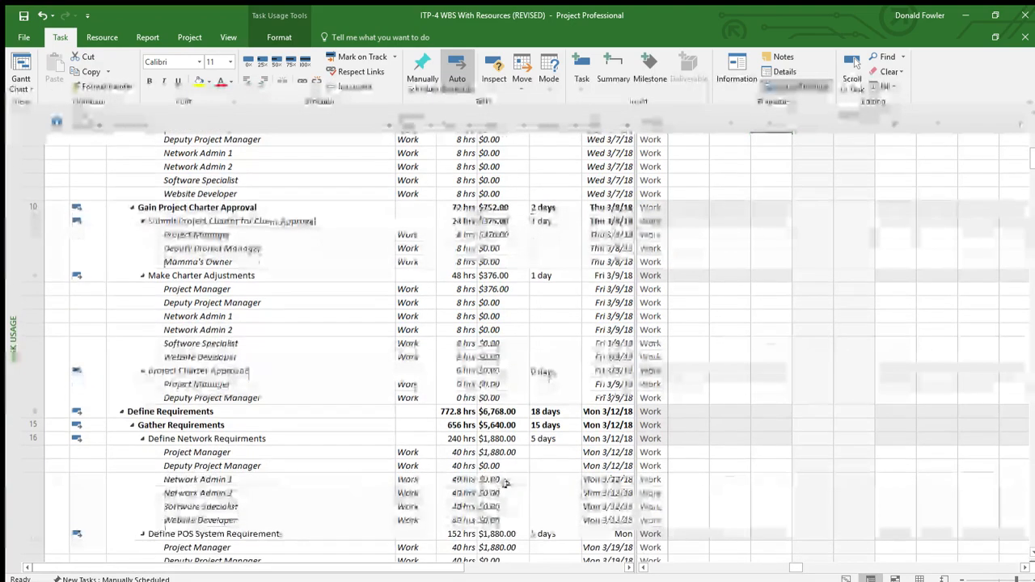
scroll(494, 457, "down", 2)
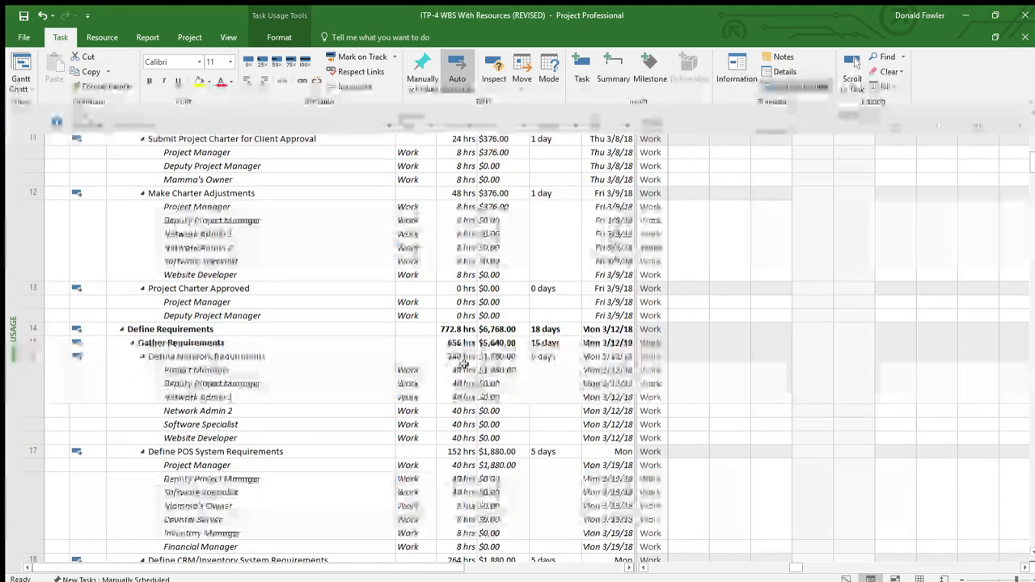
scroll(375, 412, "up", 4)
scroll(374, 408, "up", 12)
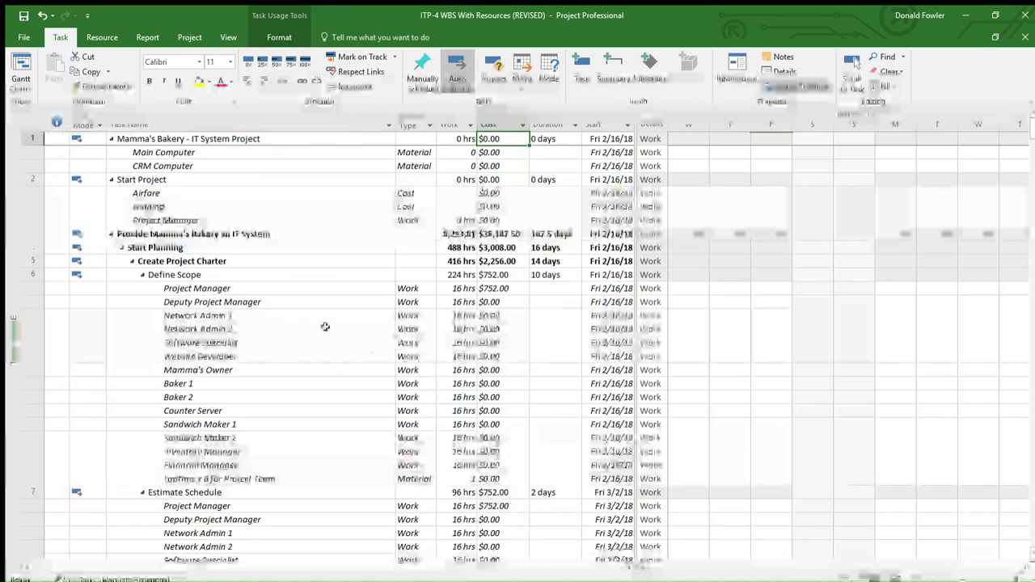
Step: Inspect the Cost/Use field of the Rental Cars cost resource in the Resource Sheet
left_click(913, 578)
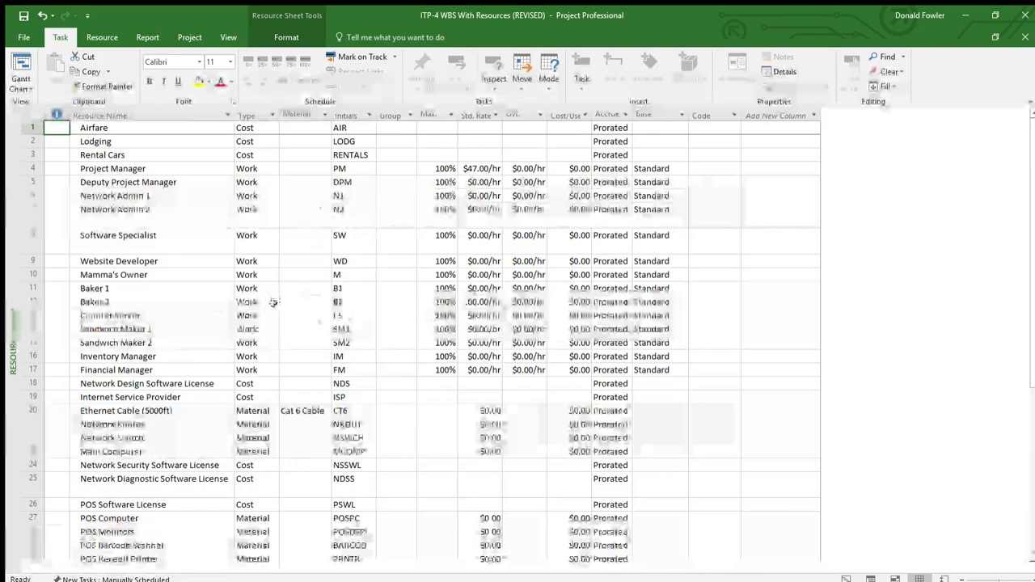
left_click(135, 158)
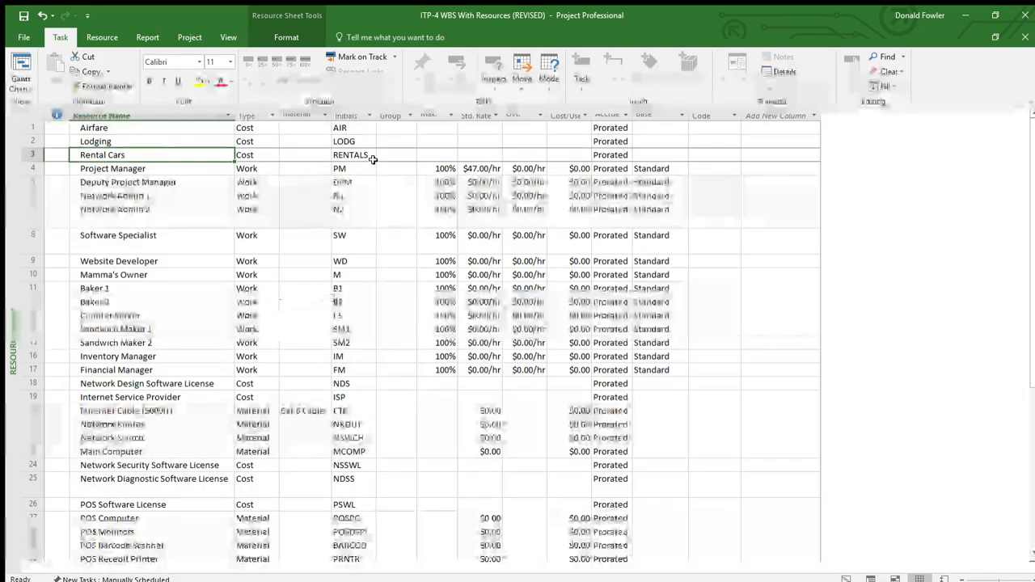
left_click(563, 157)
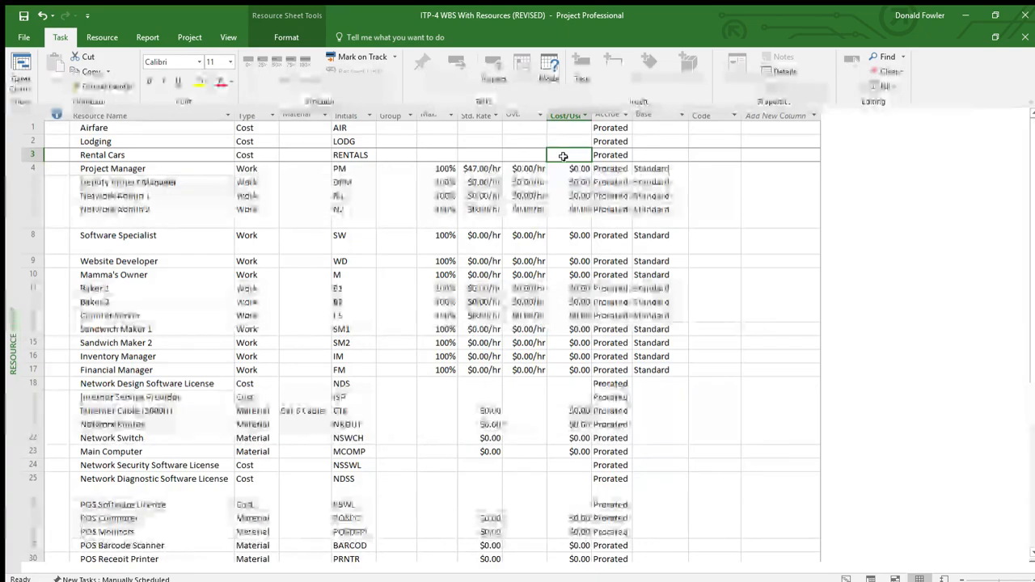
double_click(560, 154)
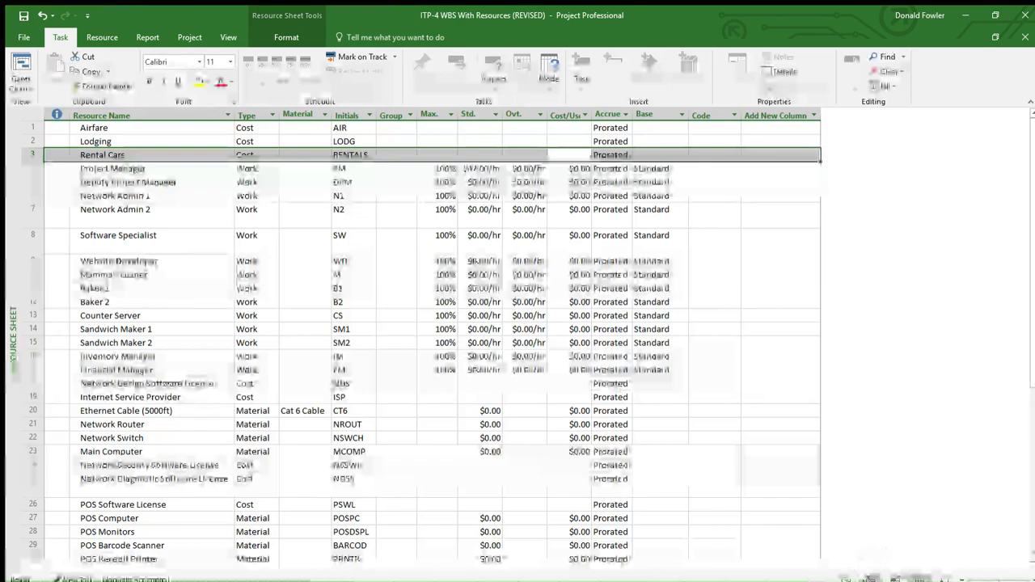
Step: Locate the Airfare assignment under Start Project in Task Usage, and return to the Resource Sheet
left_click(867, 579)
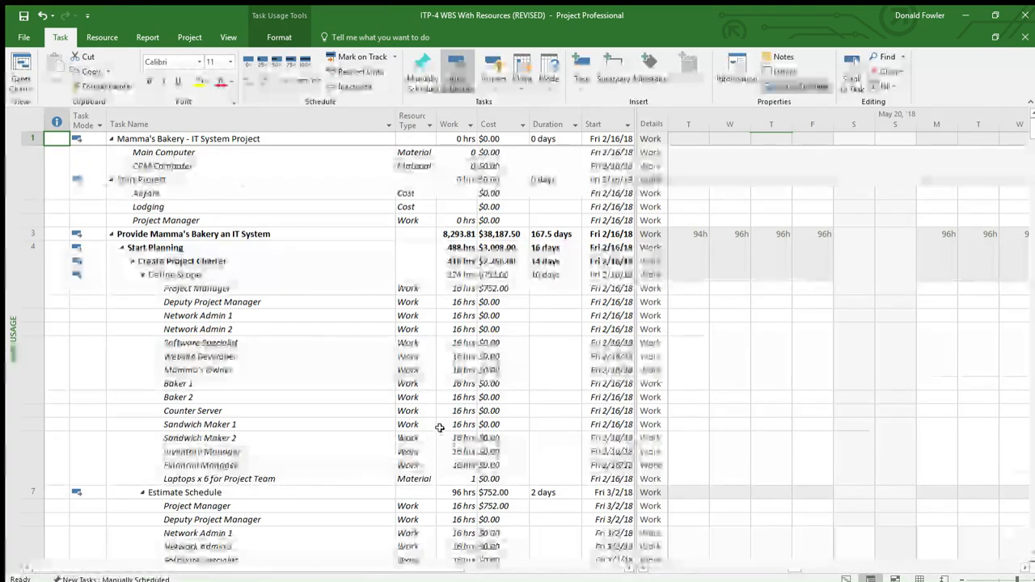
scroll(440, 431, "down", 6)
scroll(370, 356, "up", 6)
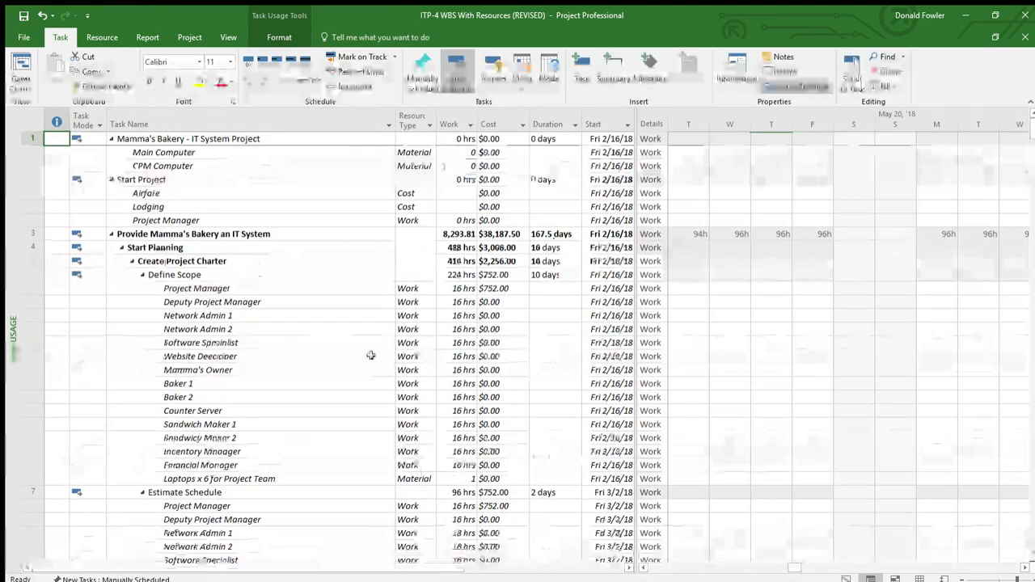
left_click(186, 196)
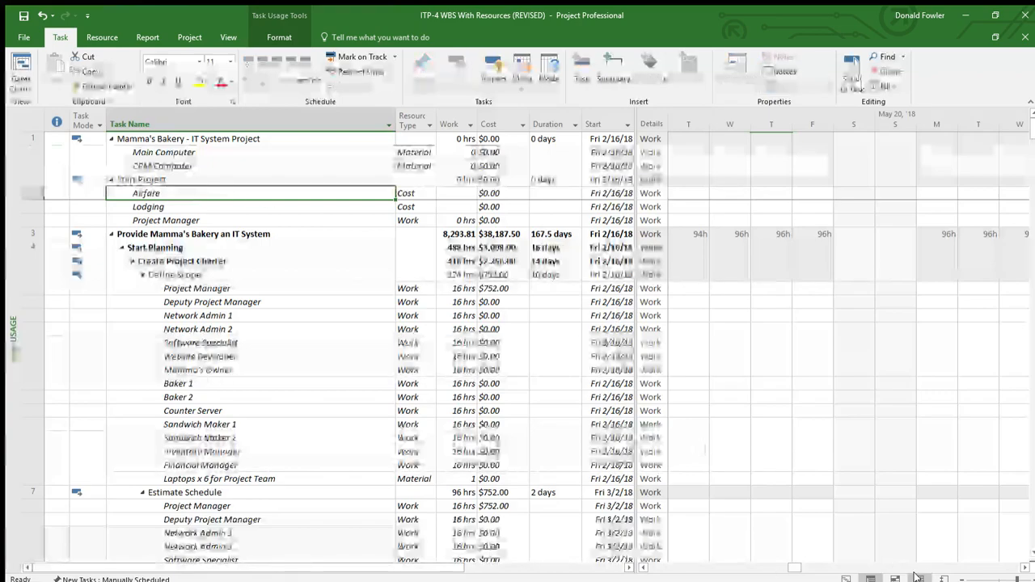
left_click(918, 579)
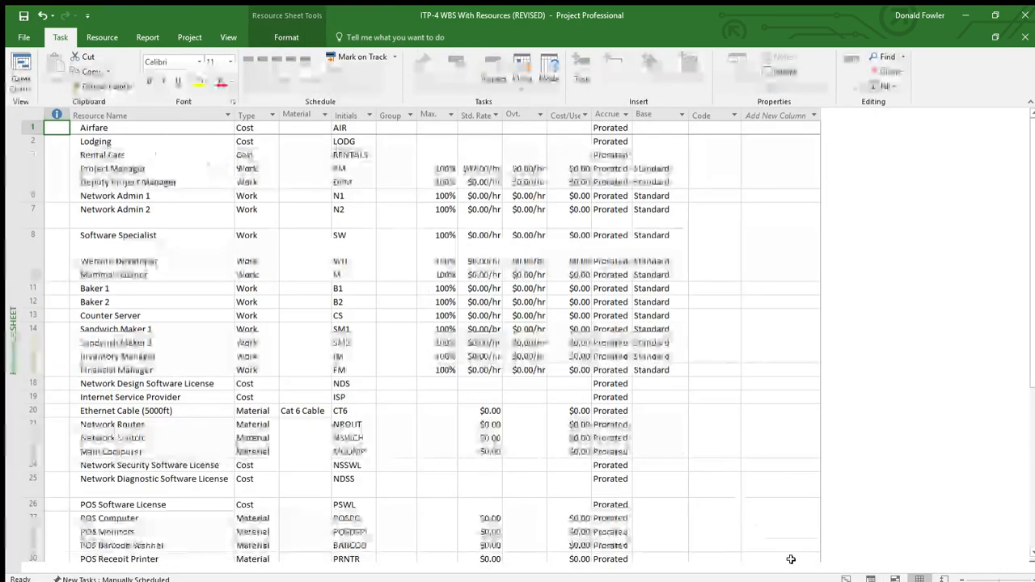
Step: In the Task Usage view, set the cost of the Airfare assignment under Start Project to $500.00
left_click(871, 579)
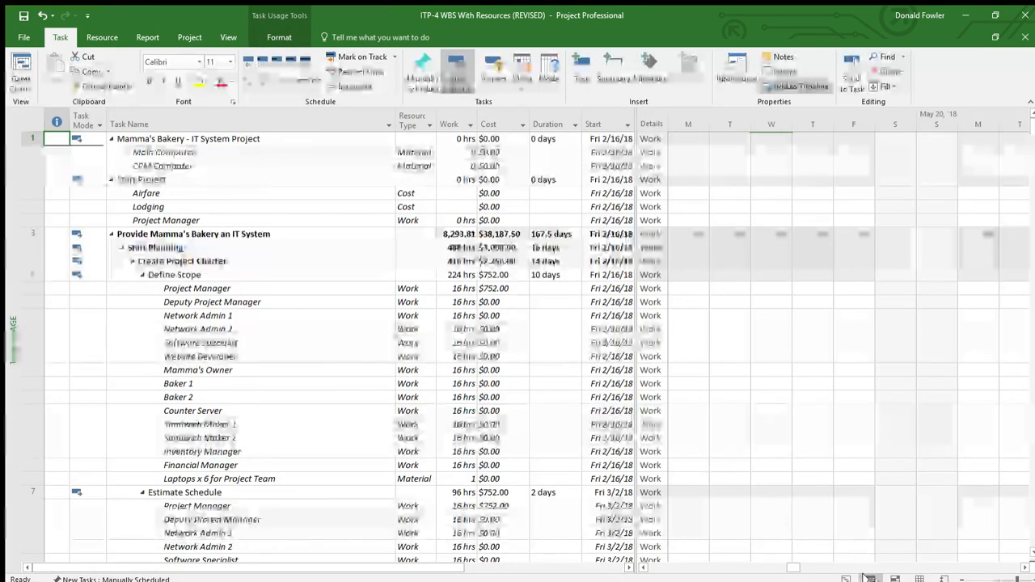
left_click(176, 197)
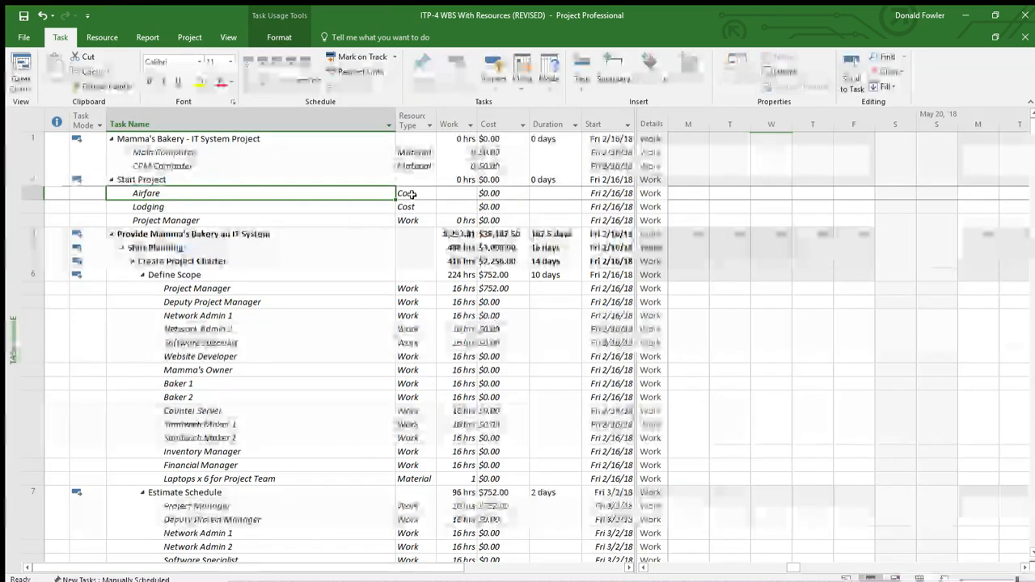
left_click(502, 196)
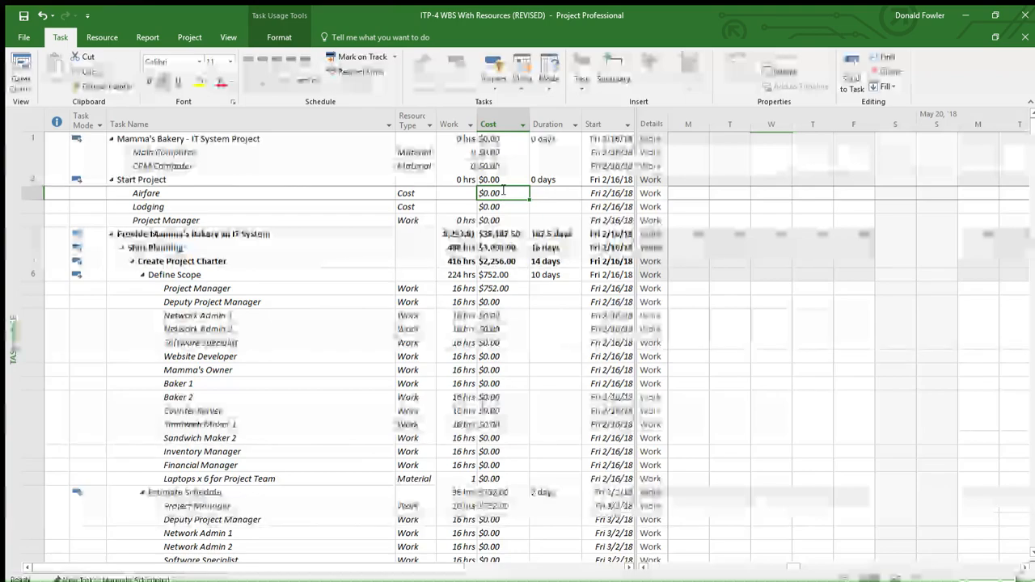
type("500")
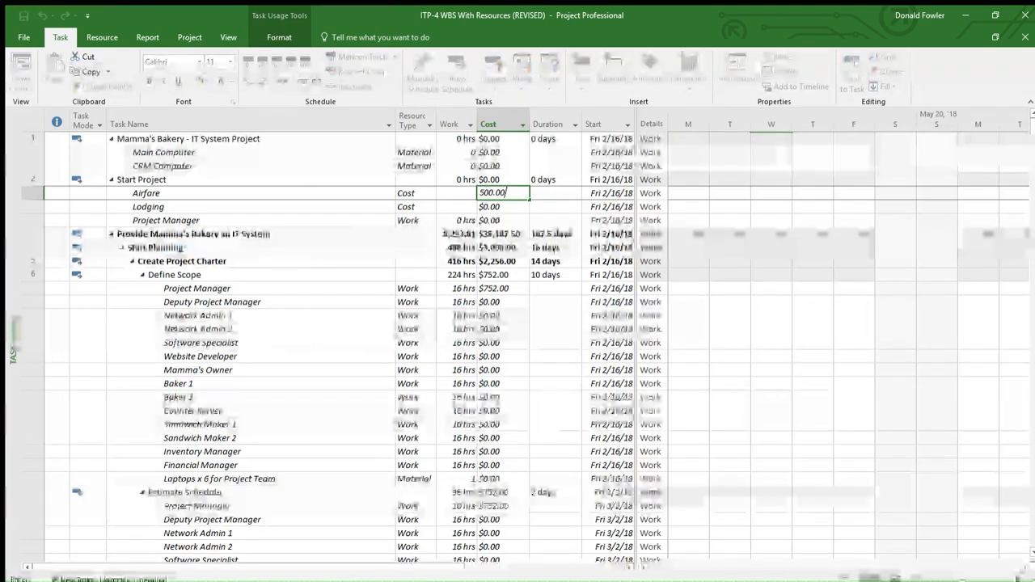
type(".00")
key("Return")
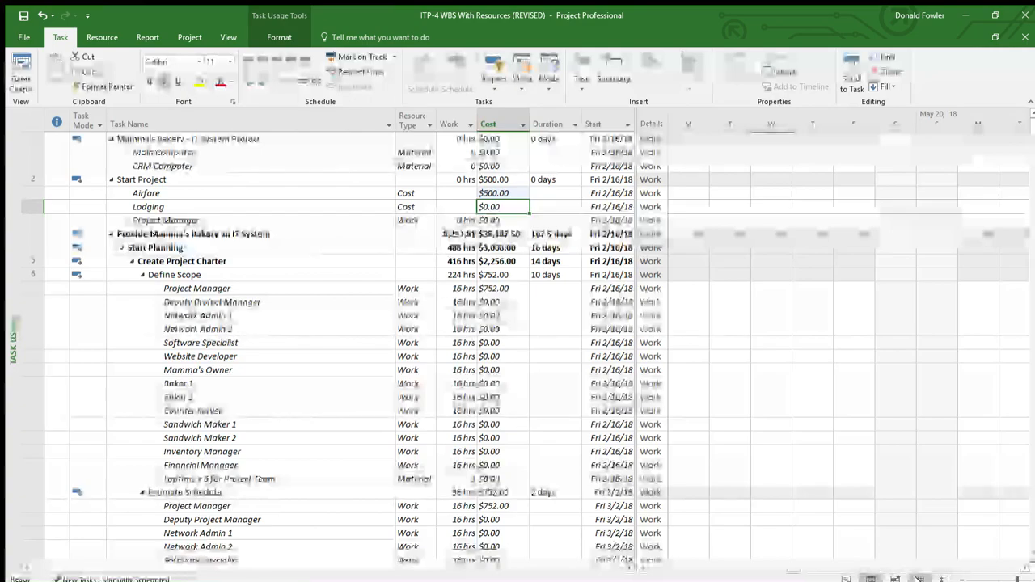
Step: Check Airfare's Cost/Use field in the Resource Sheet and return to the Task Usage view
left_click(919, 579)
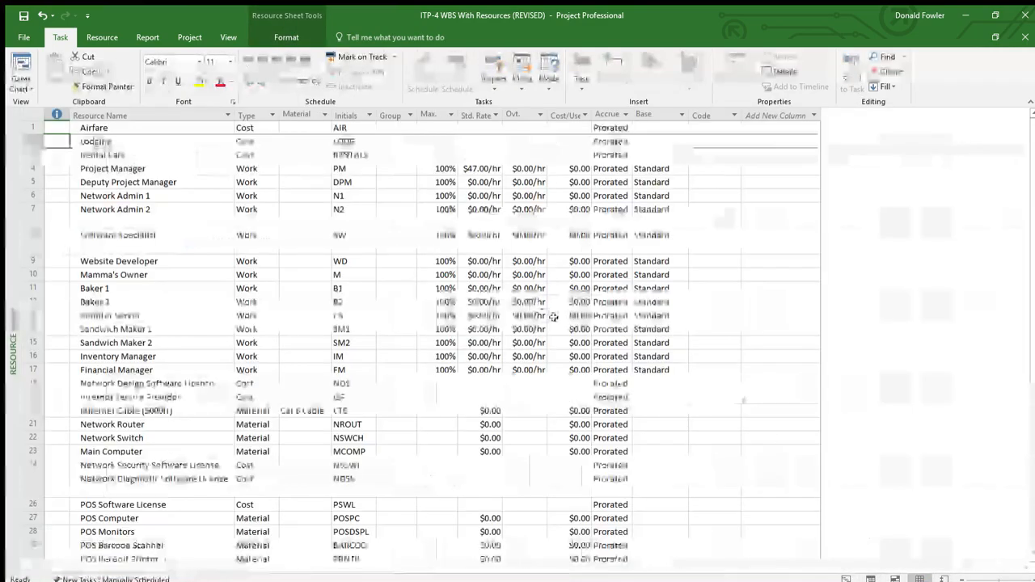
left_click(396, 240)
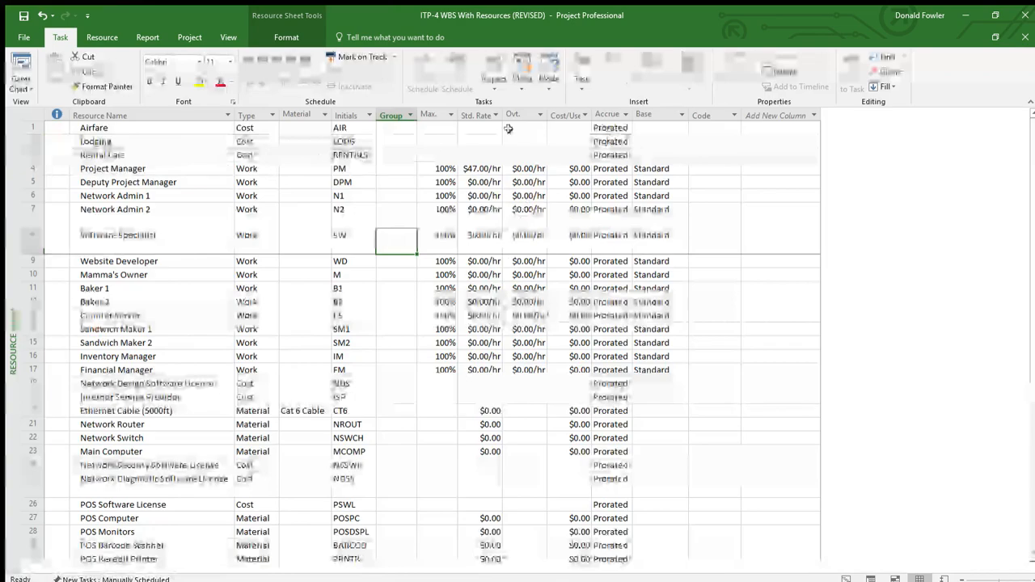
left_click(566, 129)
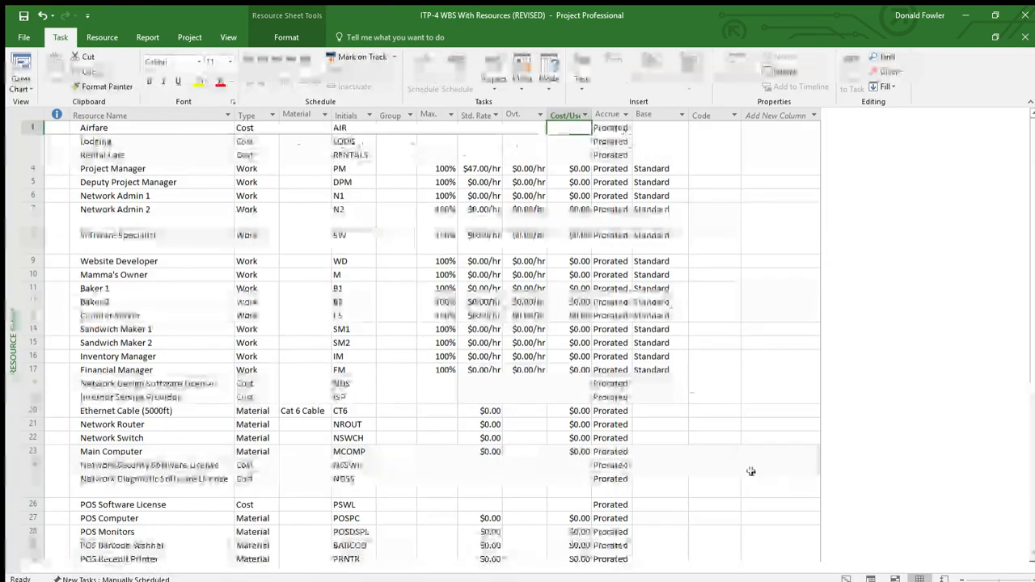
left_click(870, 577)
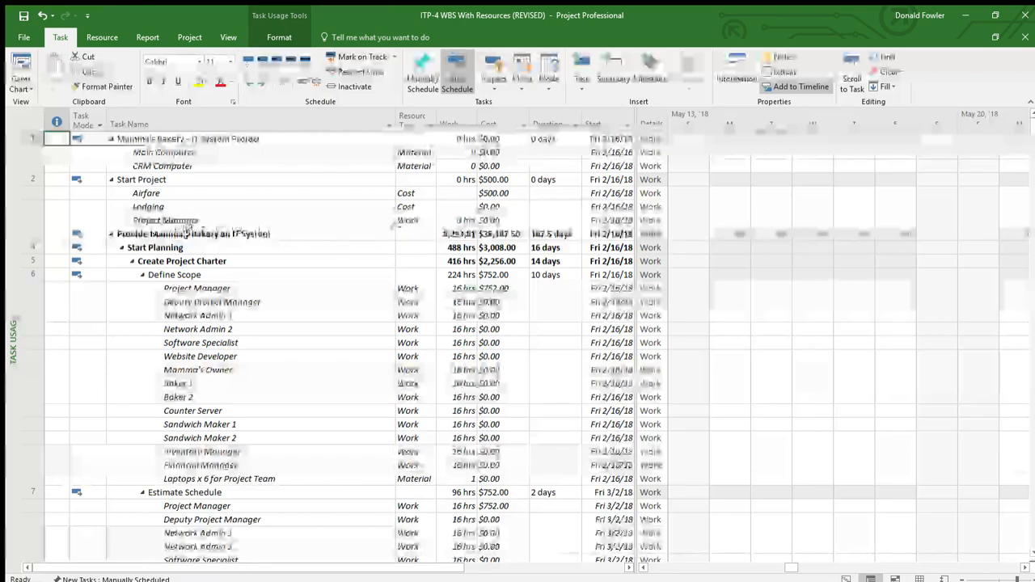
Step: Inspect the Airfare assignment's details and its Cost field under Start Project in Task Usage
left_click(178, 193)
double_click(177, 193)
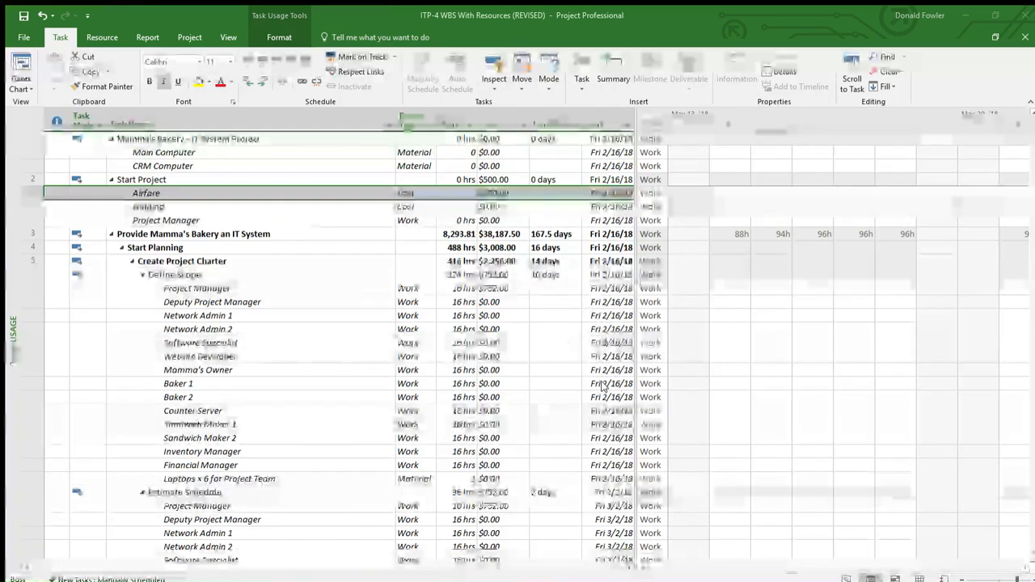
left_click(502, 120)
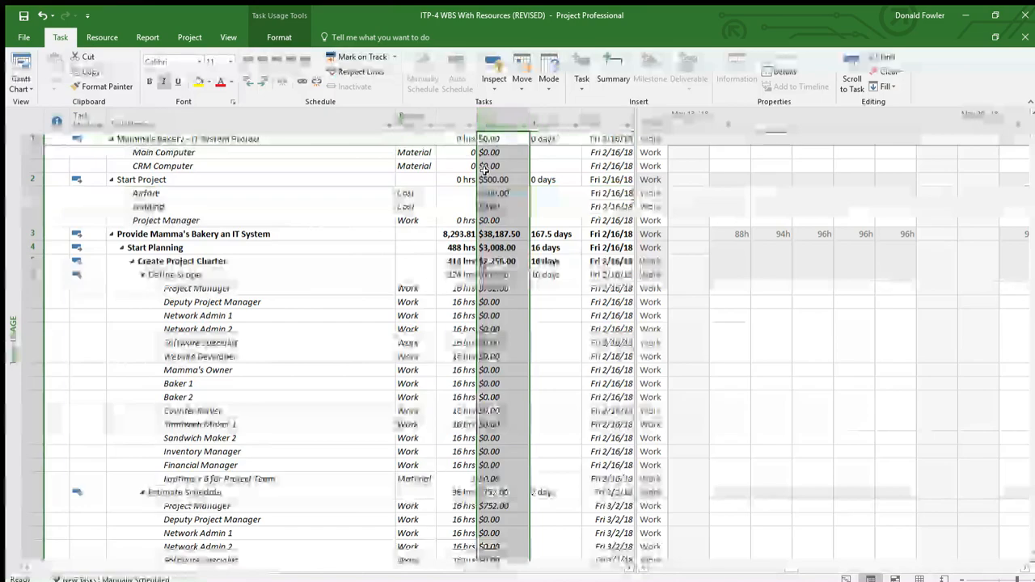
left_click(495, 193)
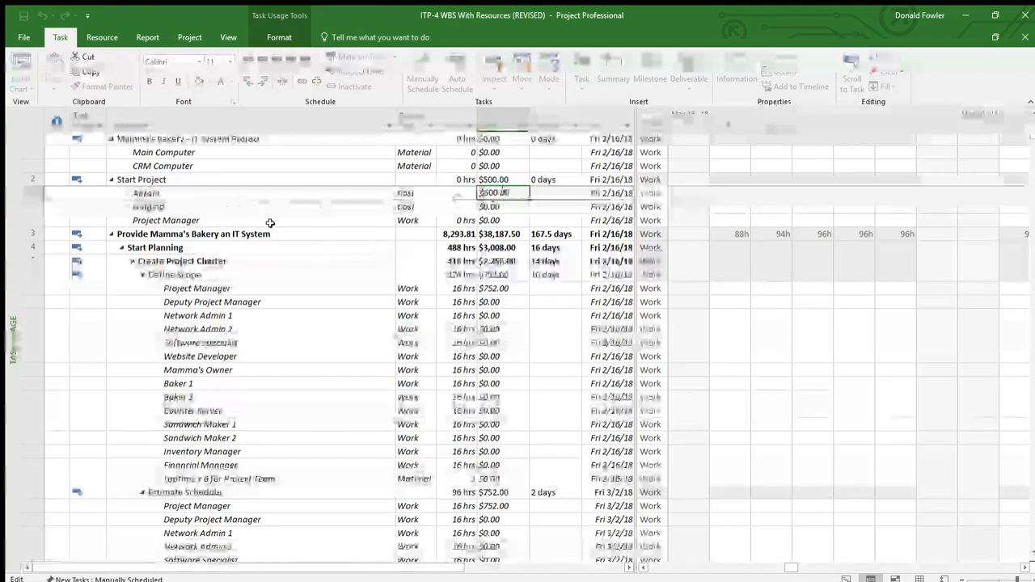
Step: Set the cost of the Lodging assignment under Start Project to $6,000.00
left_click(265, 219)
left_click(309, 207)
left_click(501, 208)
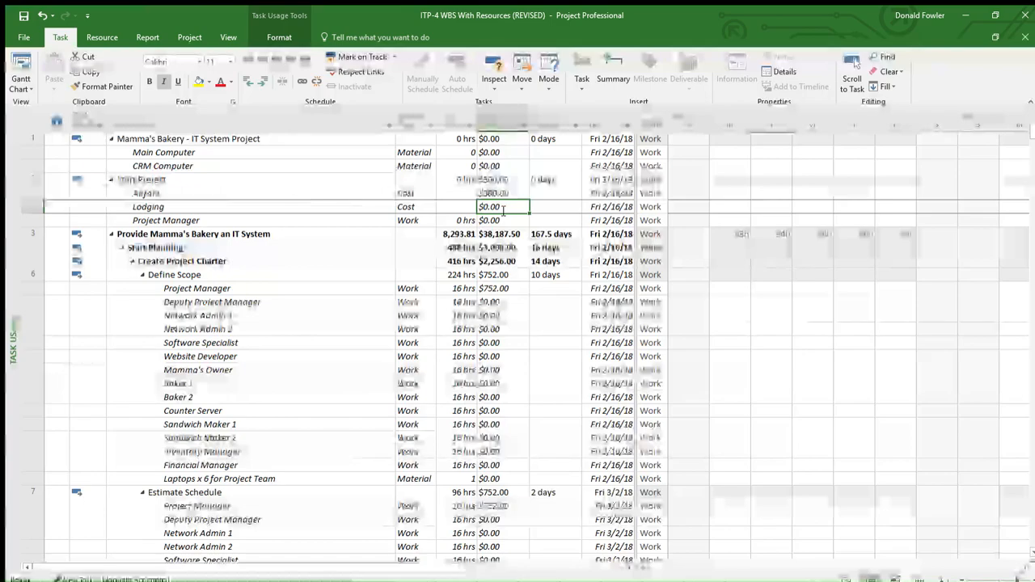
type("6,000")
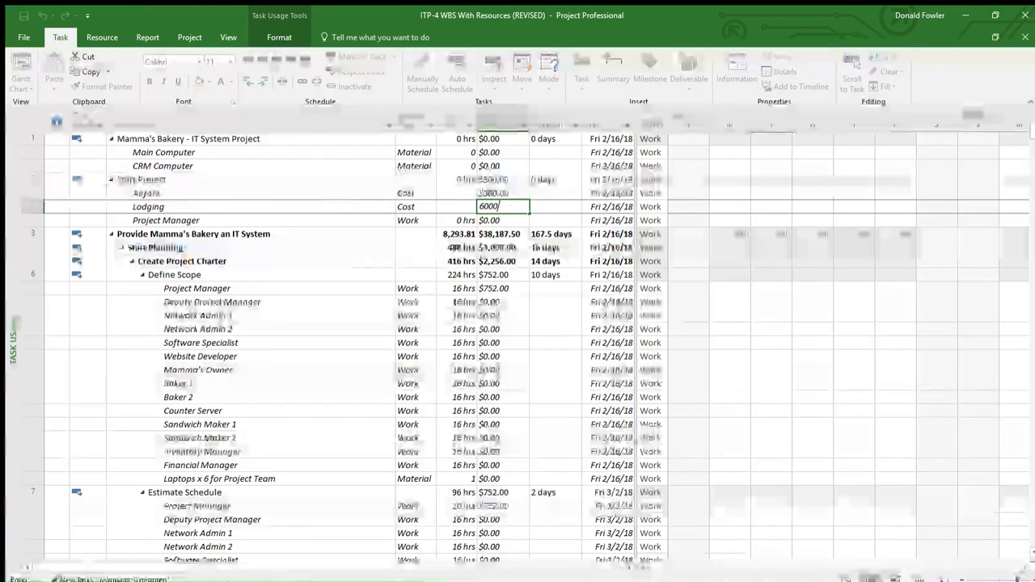
type(".00")
key("Return")
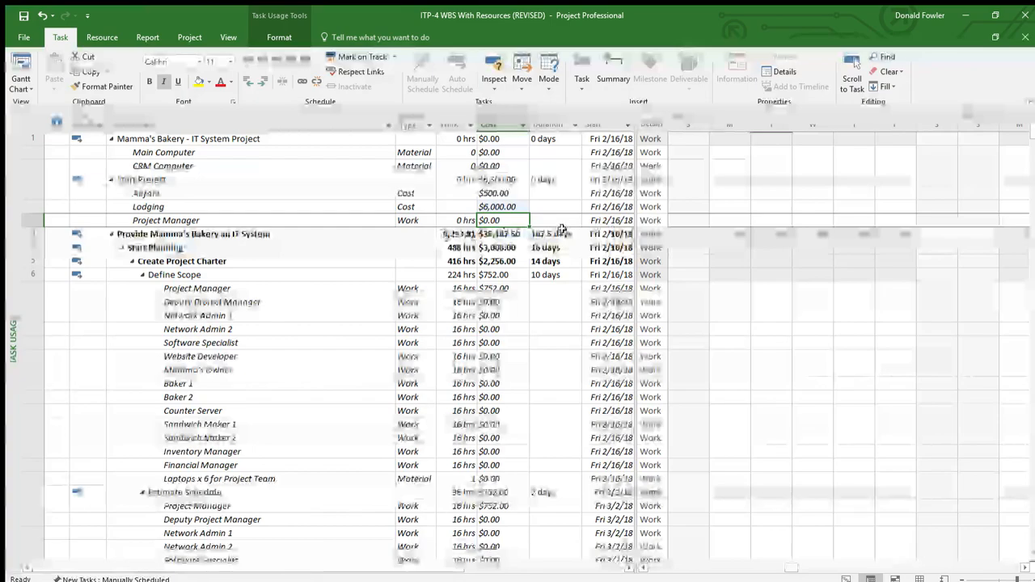
Step: Review the Lodging assignment's details, the Airfare and Lodging rows under Start Project, and the cost of Provide Mamma's Bakery an IT System
left_click(233, 209)
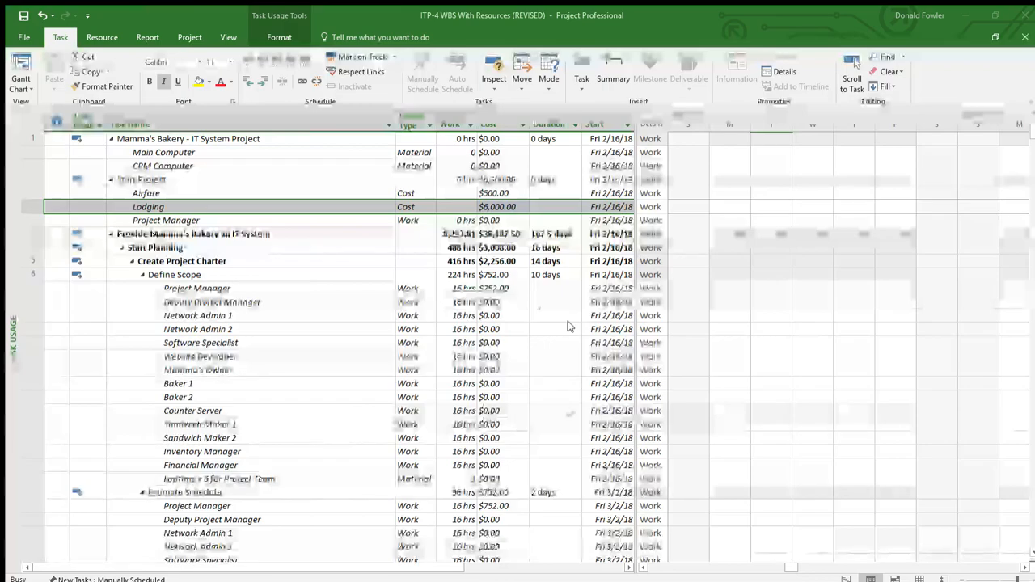
scroll(519, 256, "down", 4)
scroll(520, 256, "up", 4)
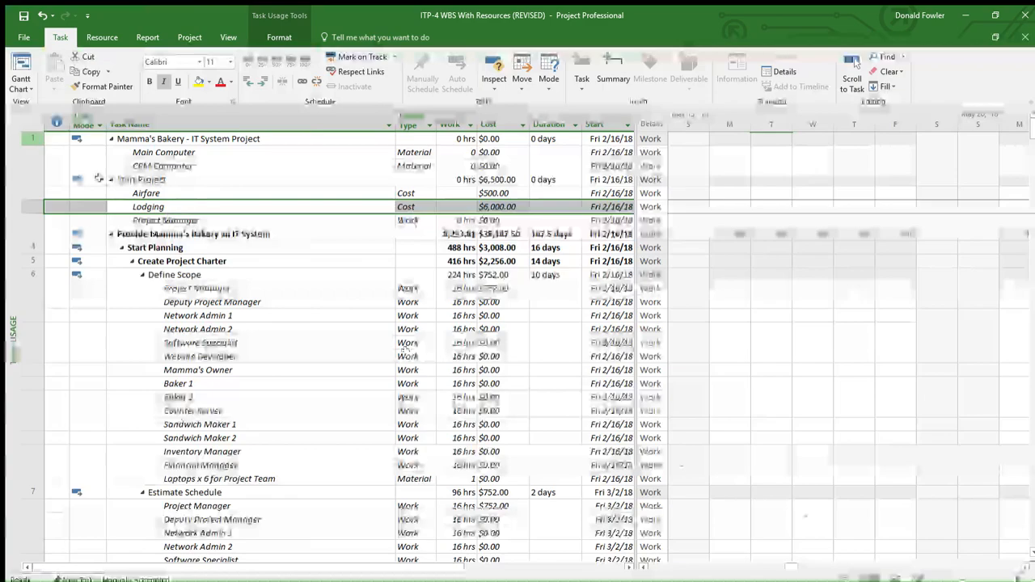
left_click_drag(180, 198, 184, 213)
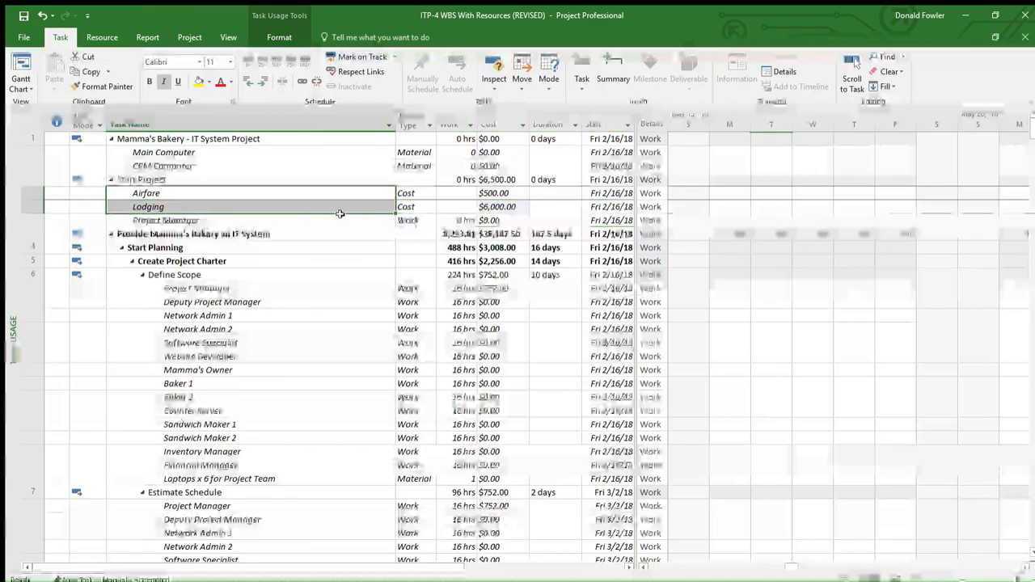
left_click_drag(339, 214, 548, 215)
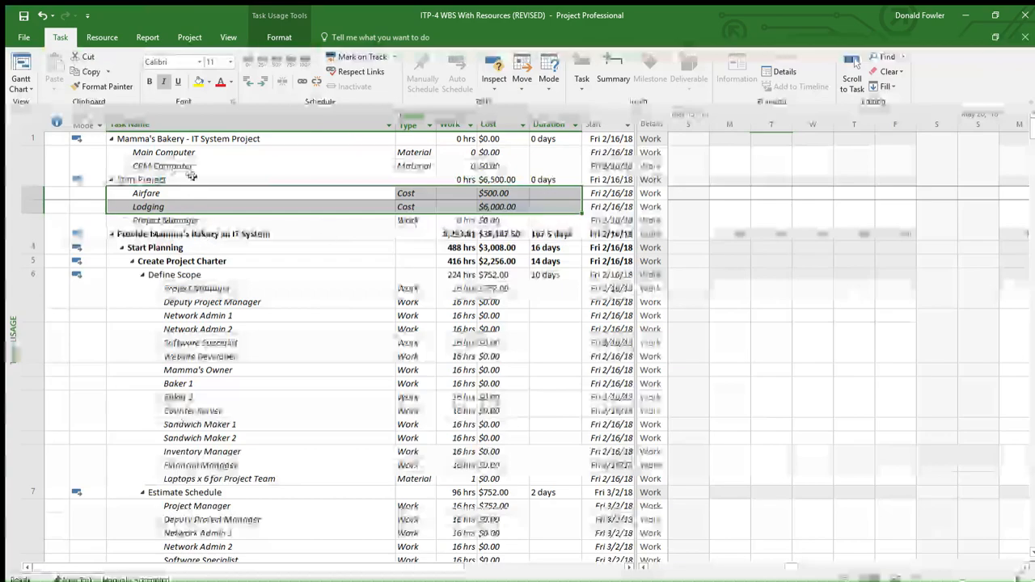
left_click(294, 210)
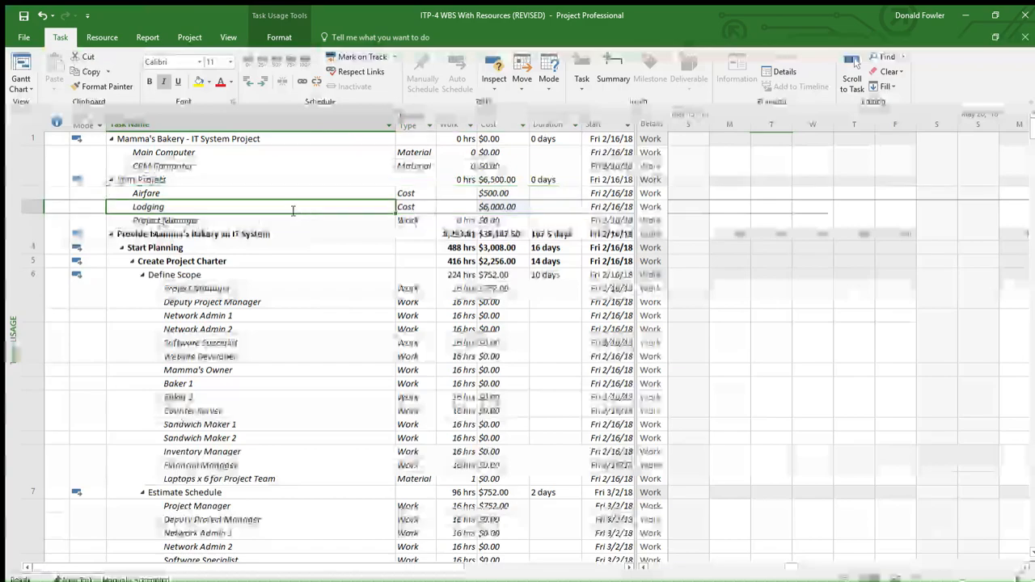
left_click_drag(132, 194, 137, 208)
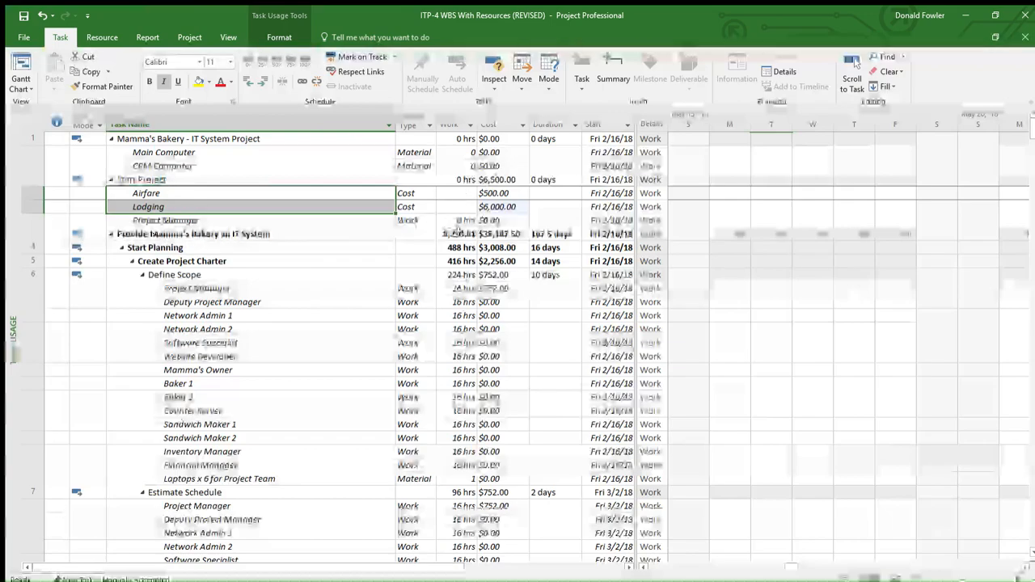
left_click(511, 235)
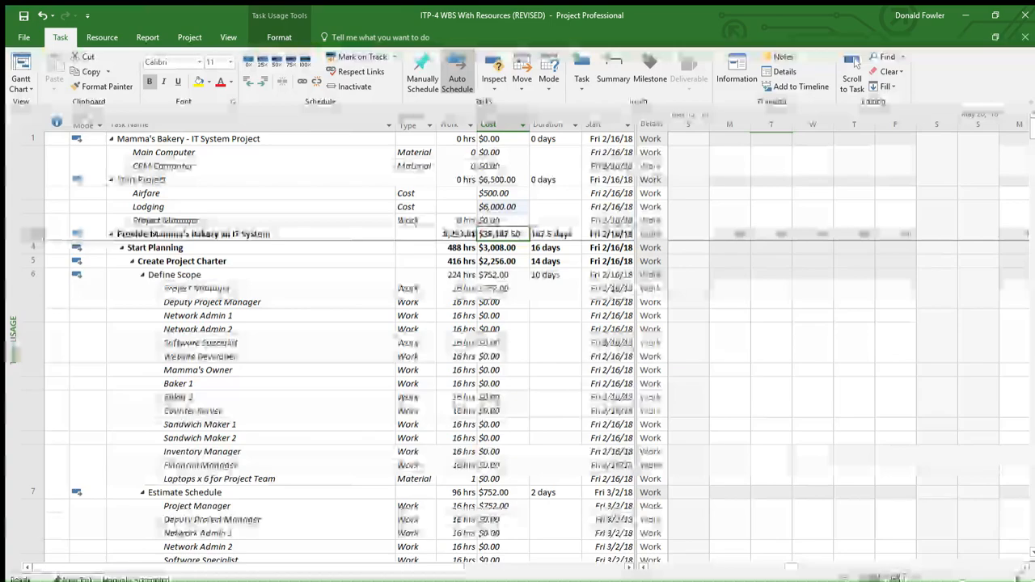
Step: In the Resource Sheet, set the Cost/Use of the Ethernet Cable (5000ft) material resource to $4,500.00
left_click(905, 577)
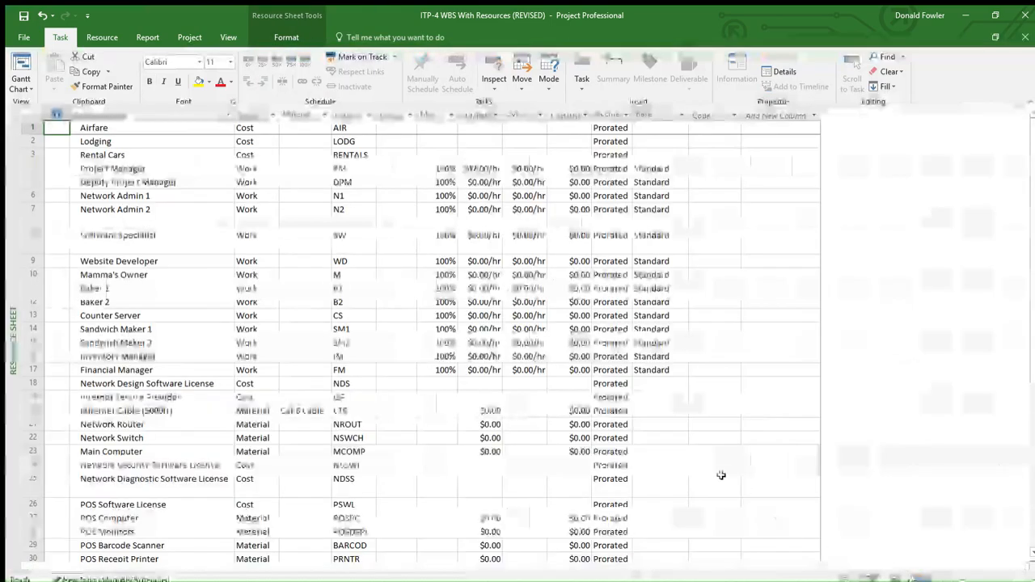
scroll(219, 347, "down", 4)
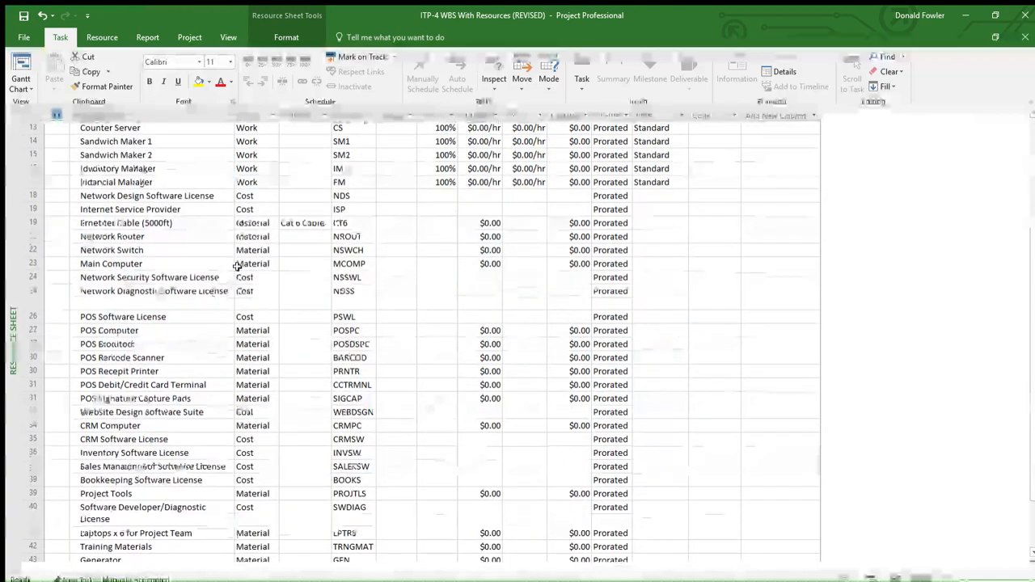
left_click(176, 225)
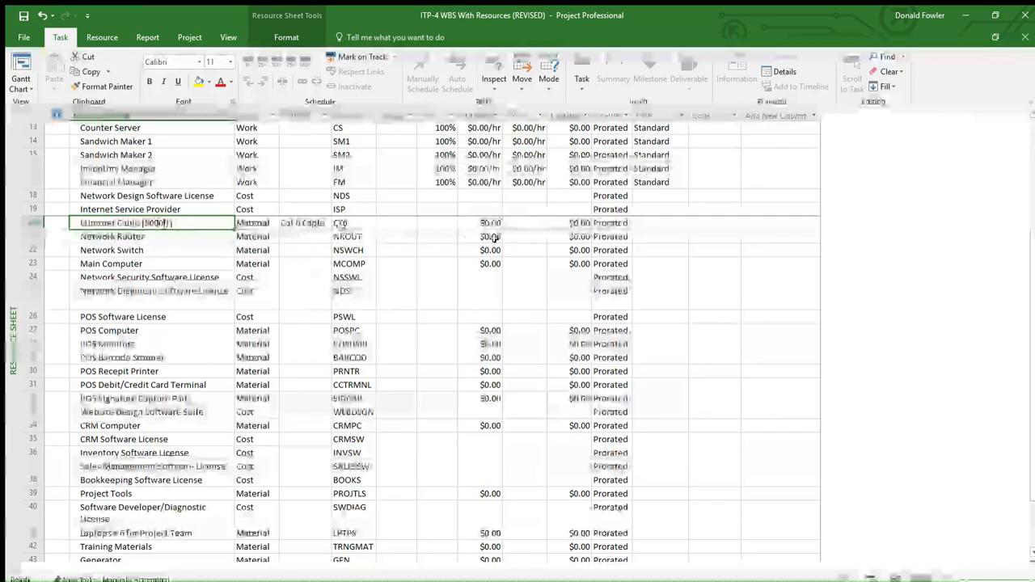
left_click(561, 228)
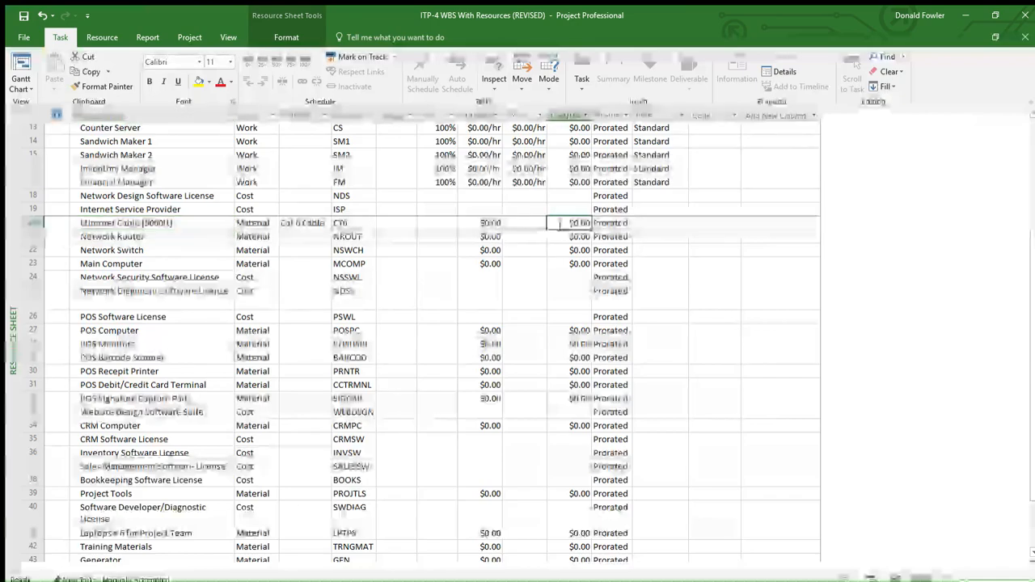
type("199")
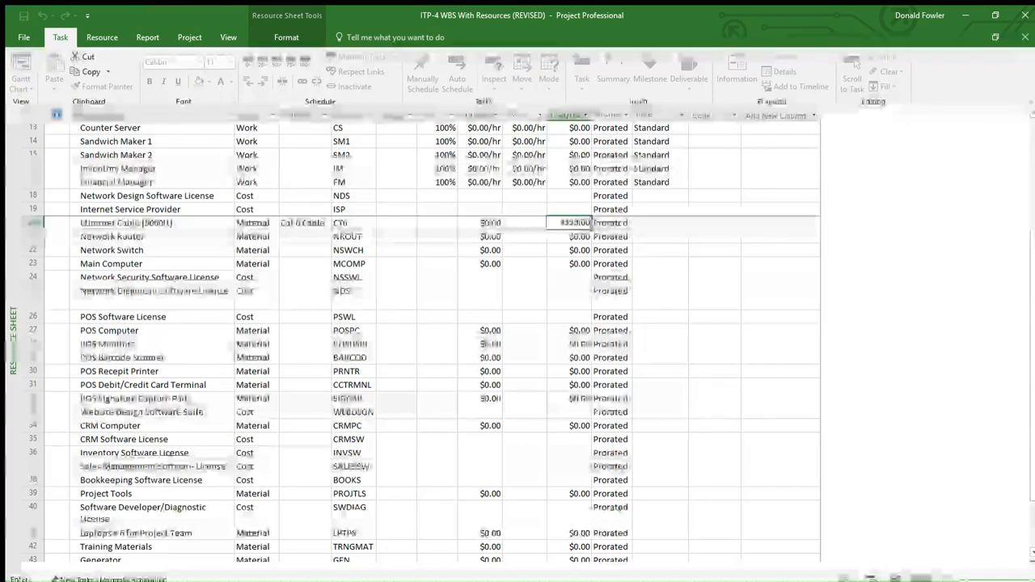
left_click(489, 283)
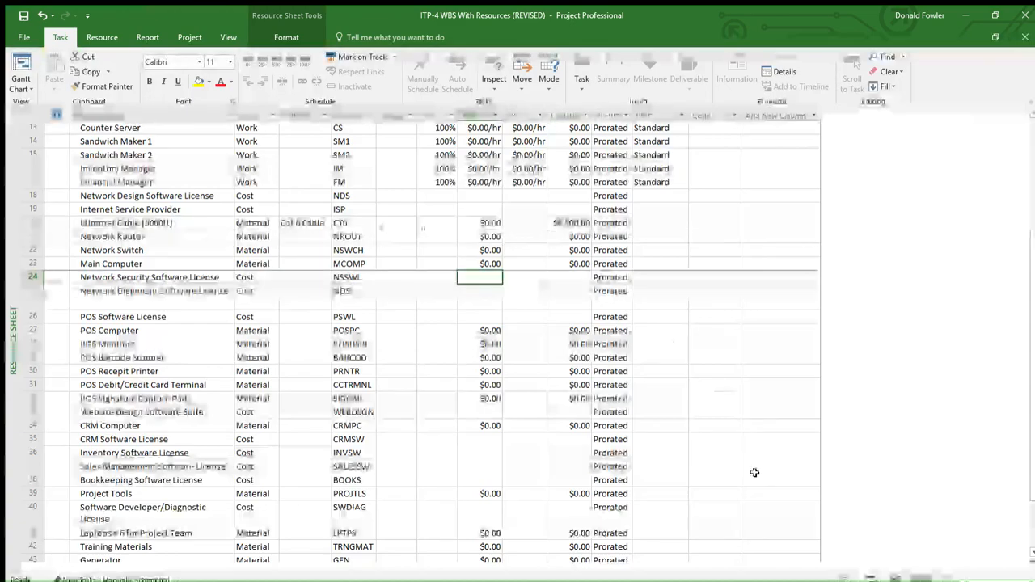
Step: In the Task Usage view, locate the Ethernet Cable (5000ft) assignment under Purchase Ethernet Cable Spool and examine its cost
left_click(871, 574)
scroll(321, 347, "down", 10)
scroll(322, 348, "down", 5)
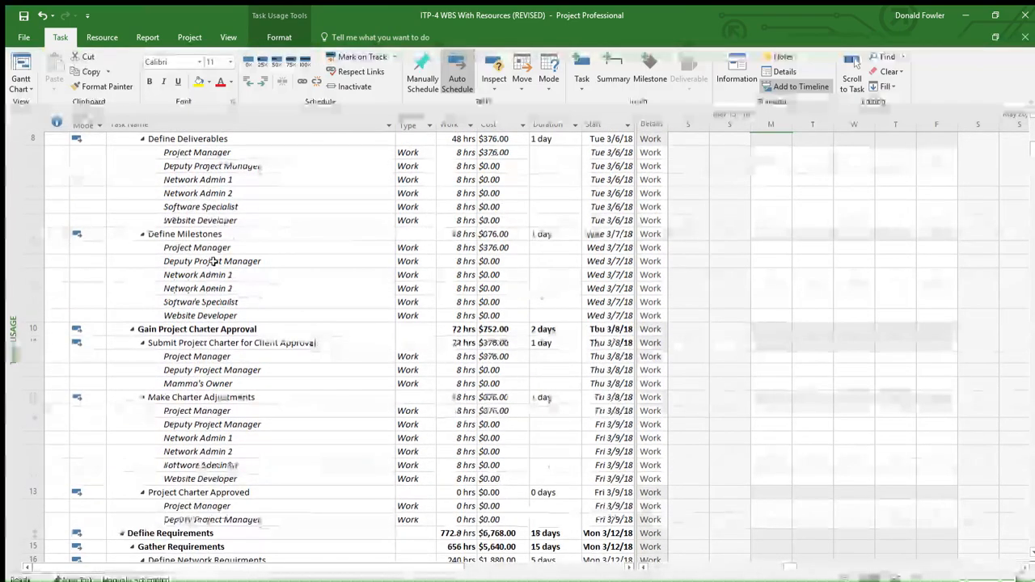
scroll(195, 314, "down", 8)
scroll(195, 314, "down", 3)
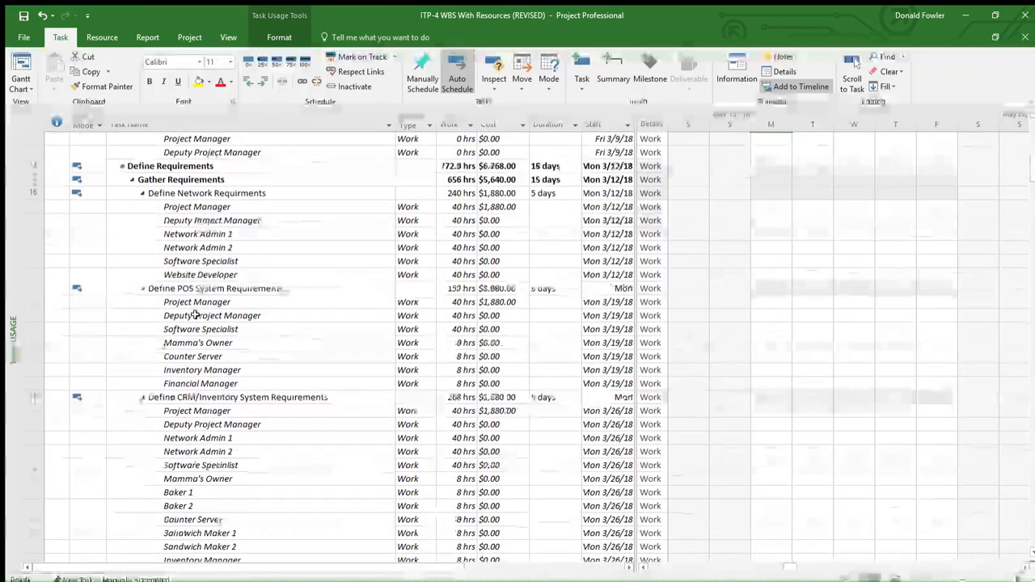
scroll(195, 315, "down", 5)
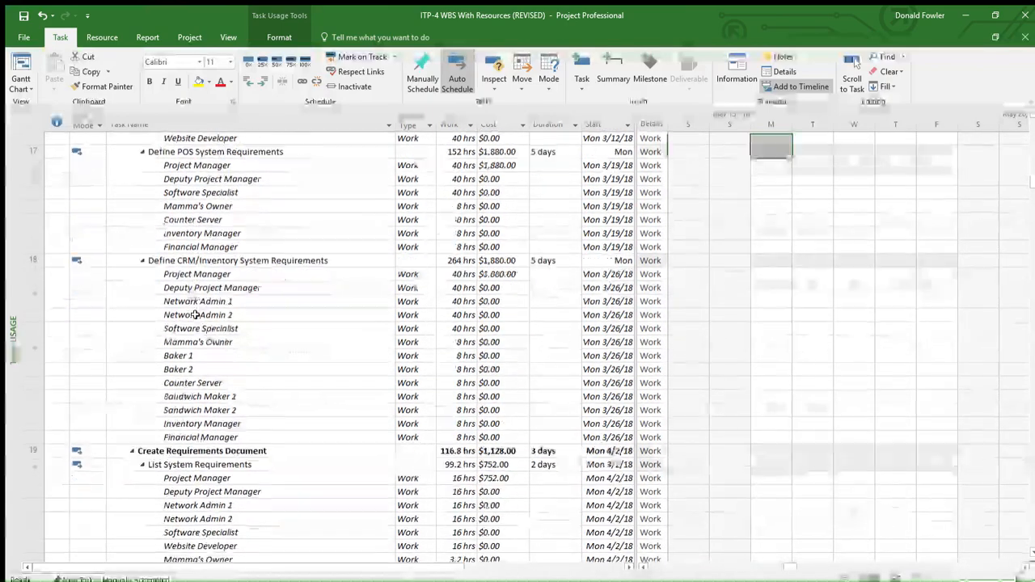
scroll(195, 315, "down", 11)
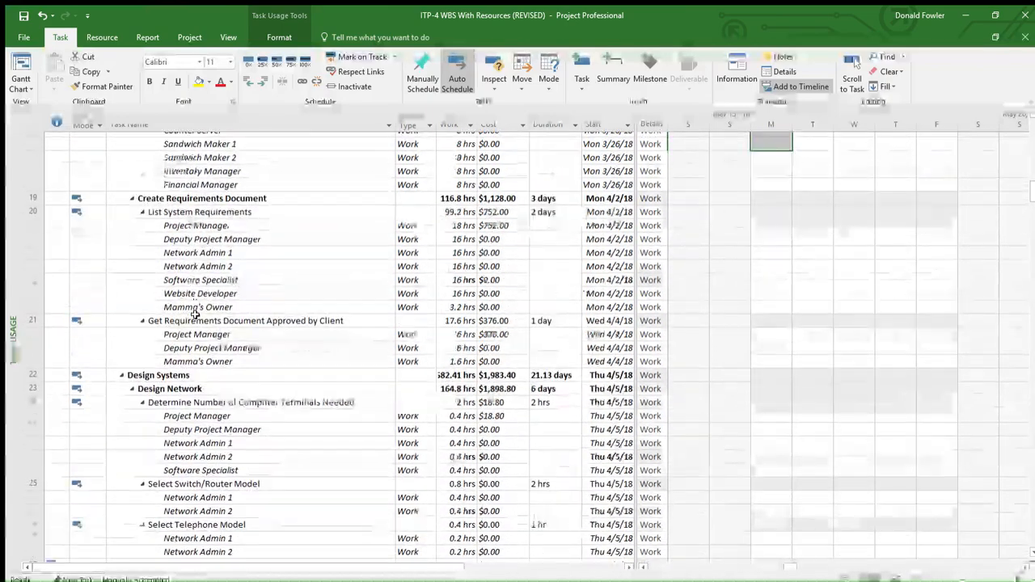
scroll(217, 333, "down", 18)
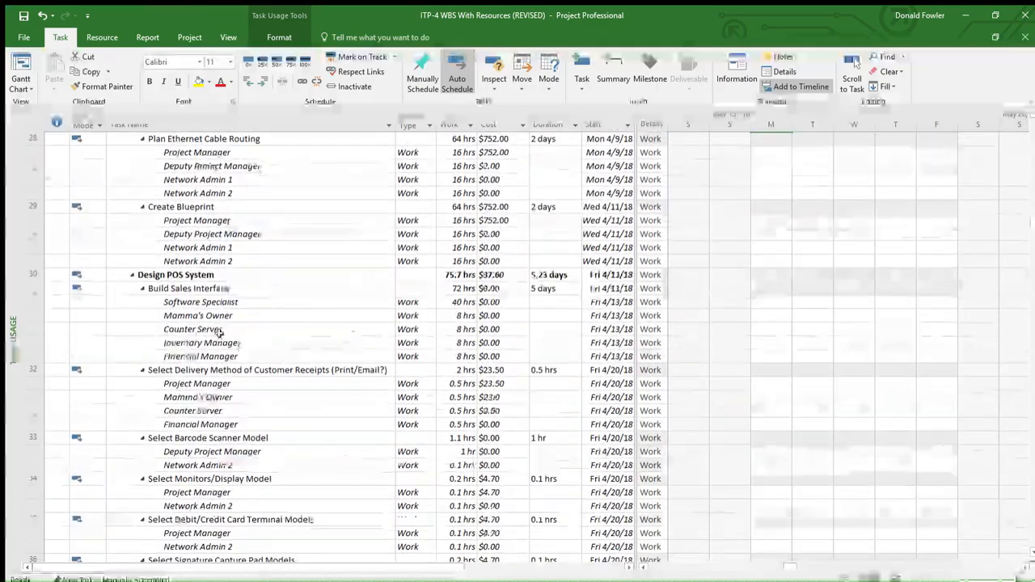
scroll(227, 338, "down", 19)
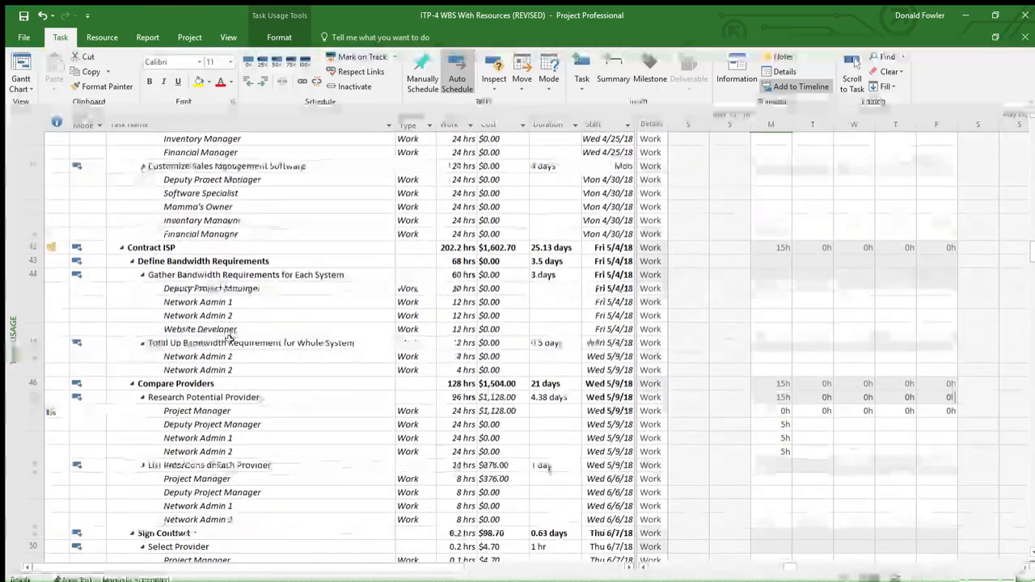
scroll(230, 338, "down", 4)
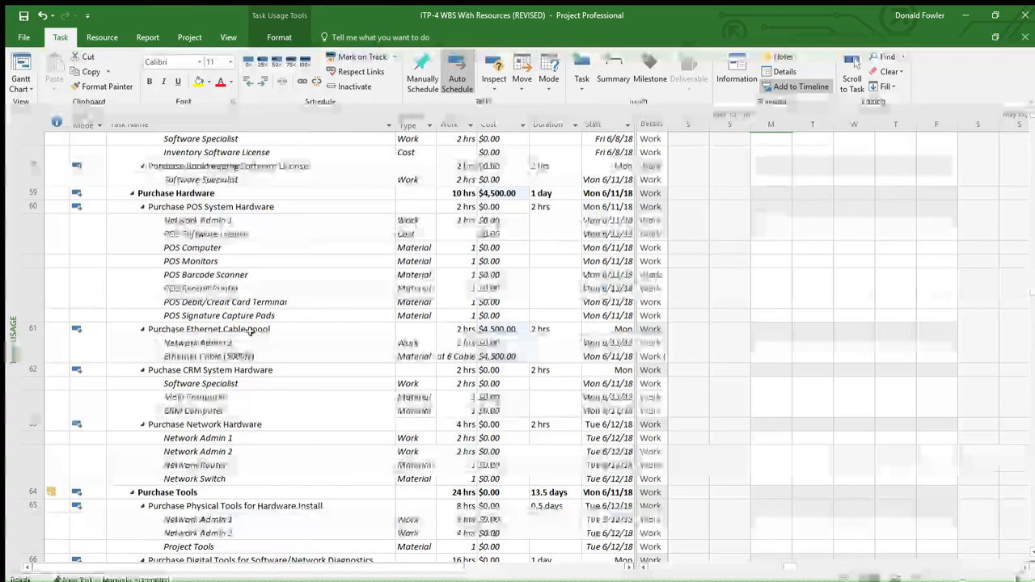
left_click(232, 358)
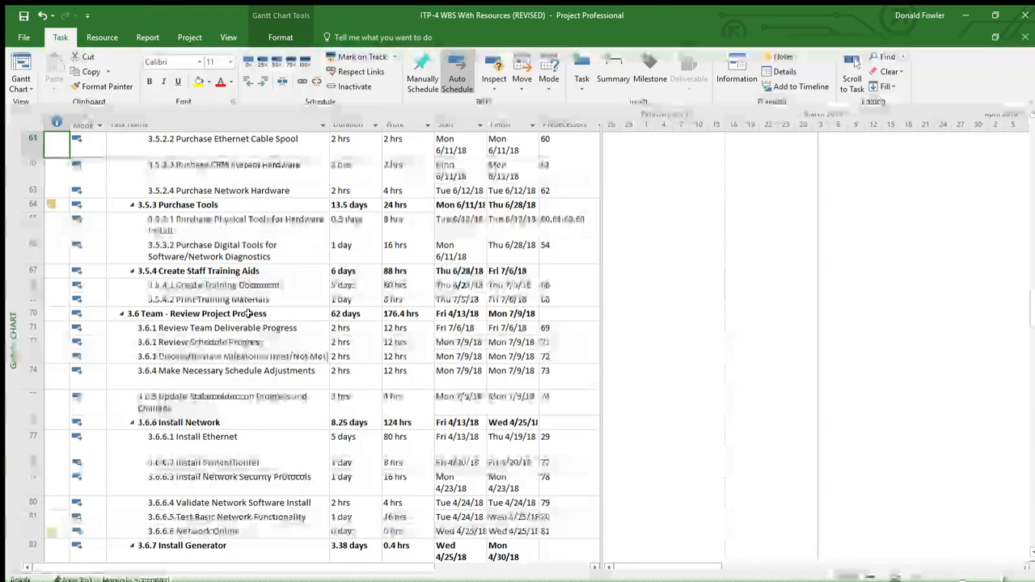
Step: In the Gantt Chart, review the resource assignments of task 3.5.2.2 Purchase Ethernet Cable Spool
scroll(209, 212, "up", 4)
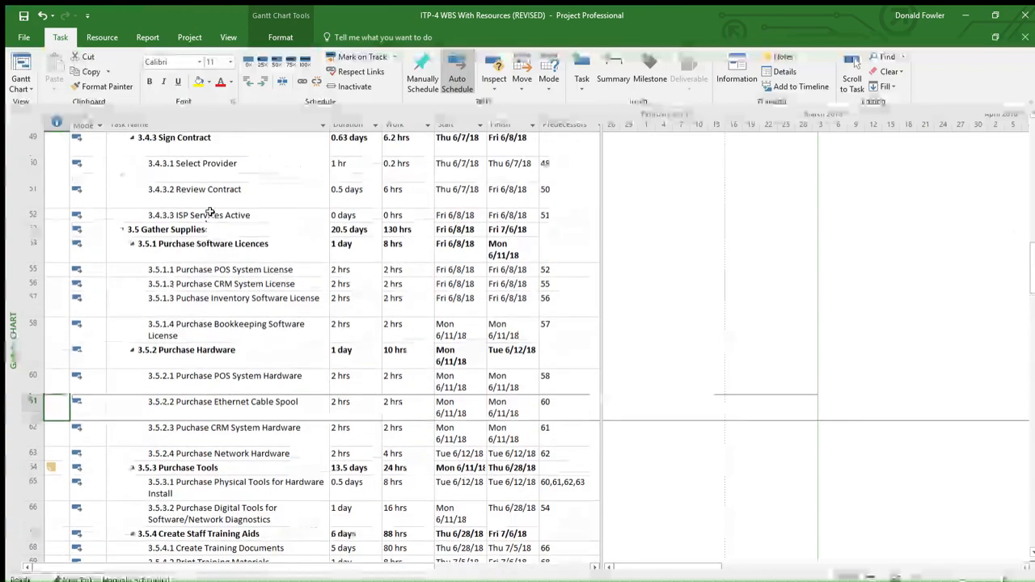
scroll(209, 212, "down", 2)
left_click(246, 275)
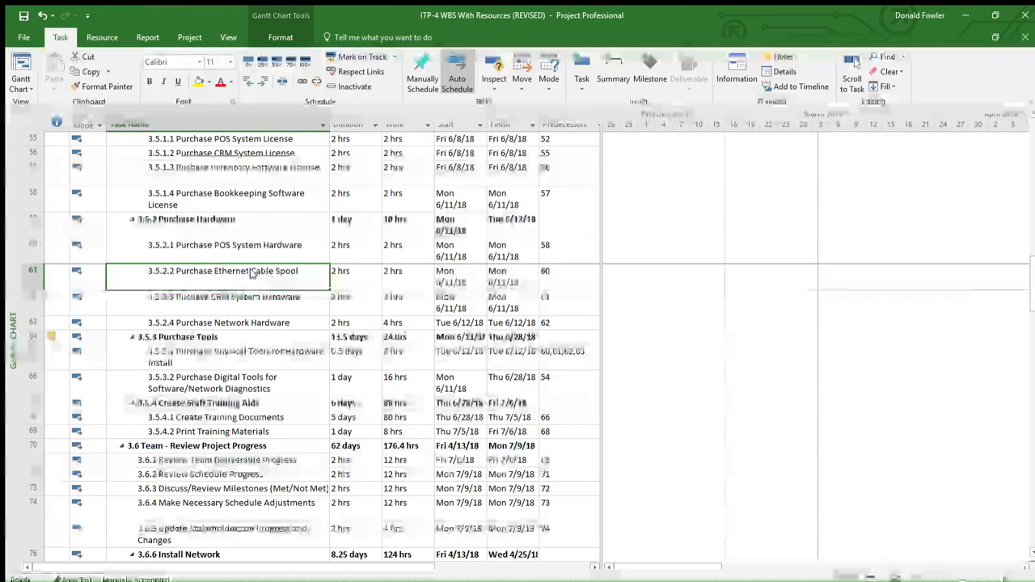
left_click(102, 37)
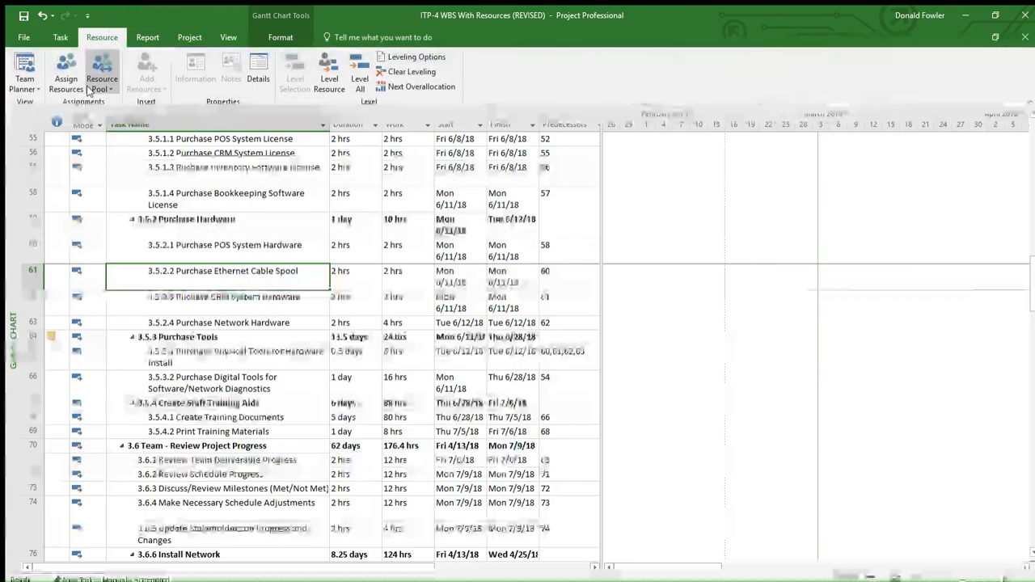
left_click(74, 86)
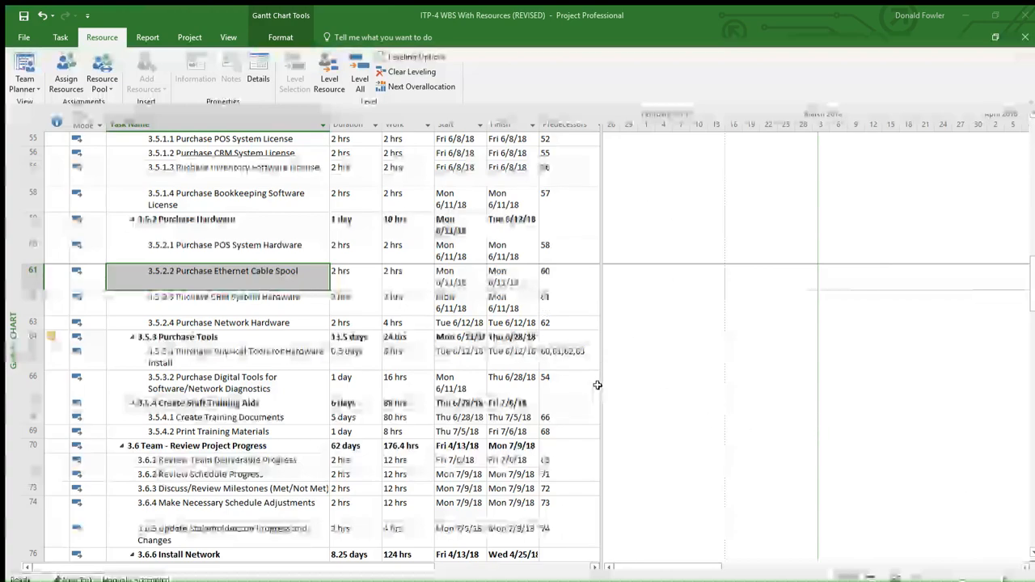
left_click(669, 376)
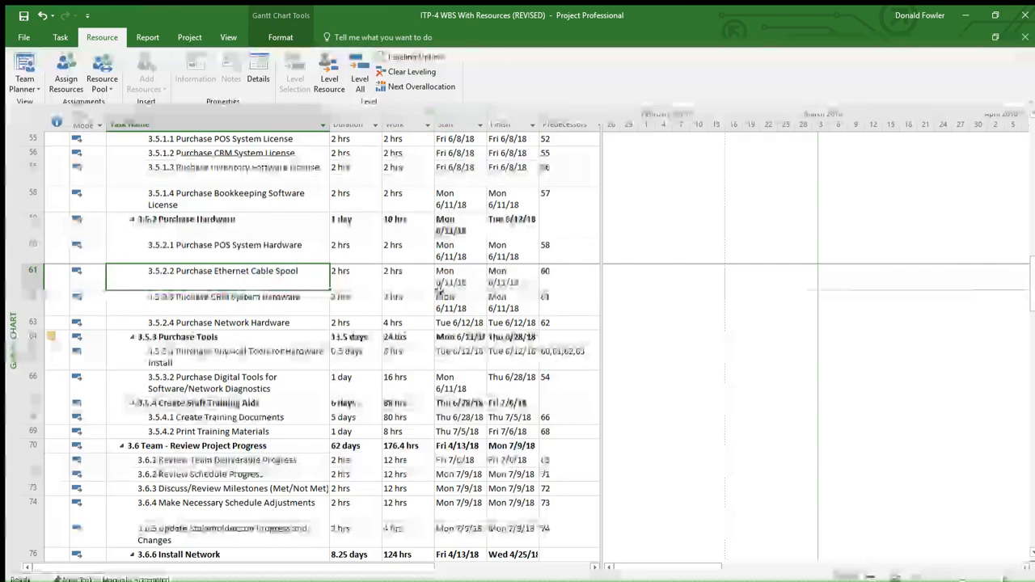
Step: Insert a Cost column before the Start column of the Gantt Chart table and review the task costs
left_click(453, 124)
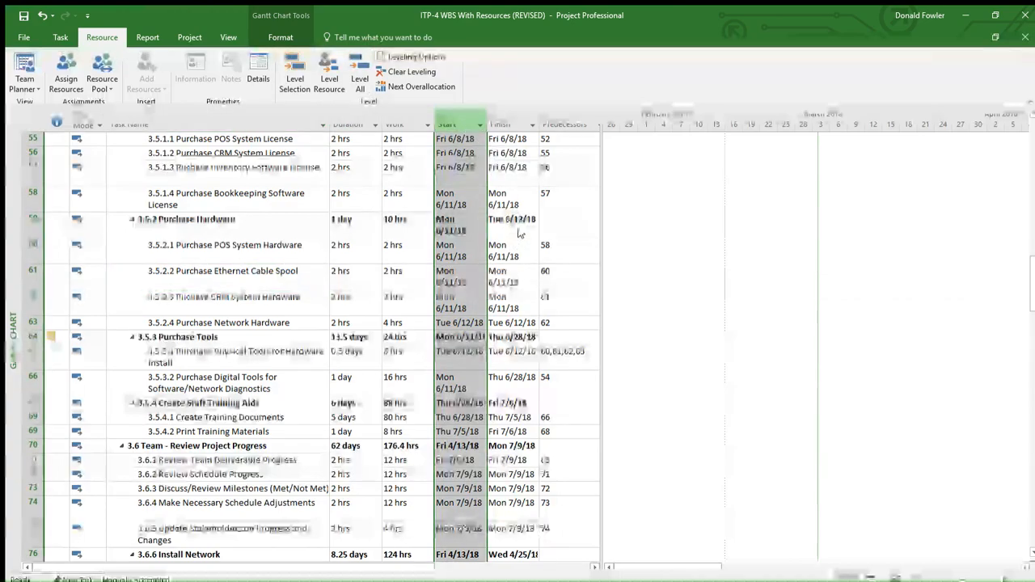
key("Insert")
scroll(553, 305, "down", 10)
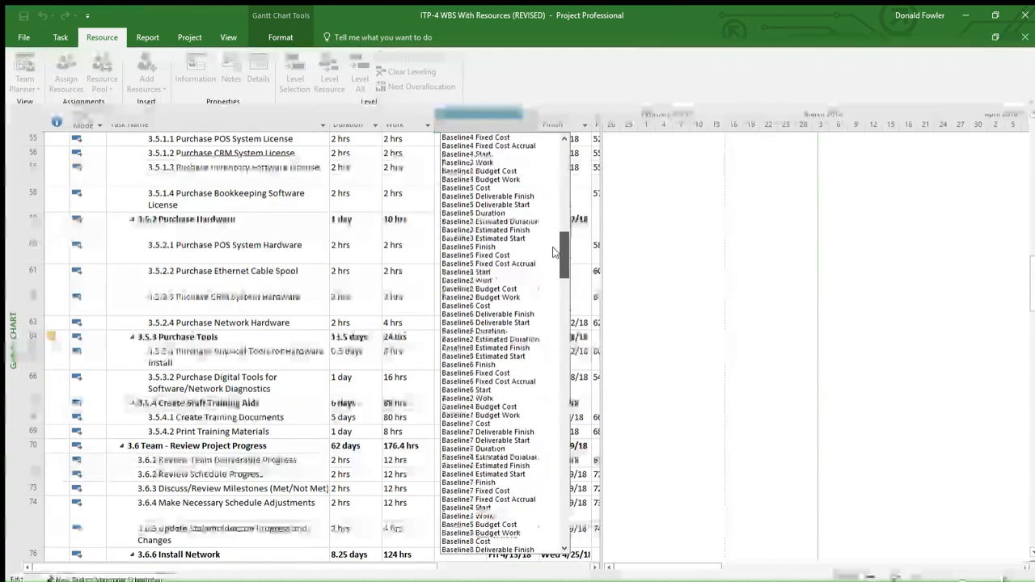
scroll(552, 305, "down", 4)
left_click(496, 254)
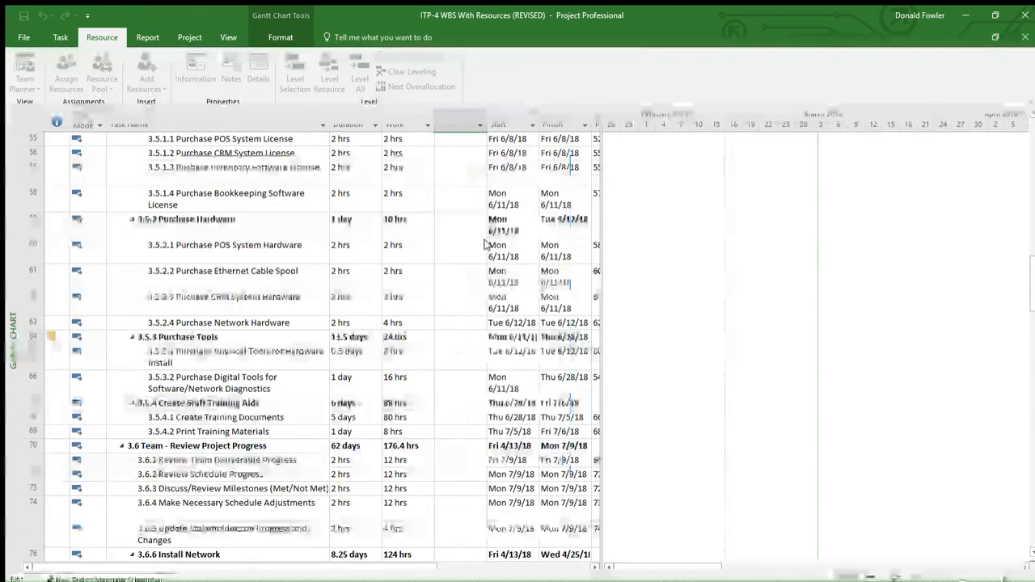
scroll(457, 303, "down", 1)
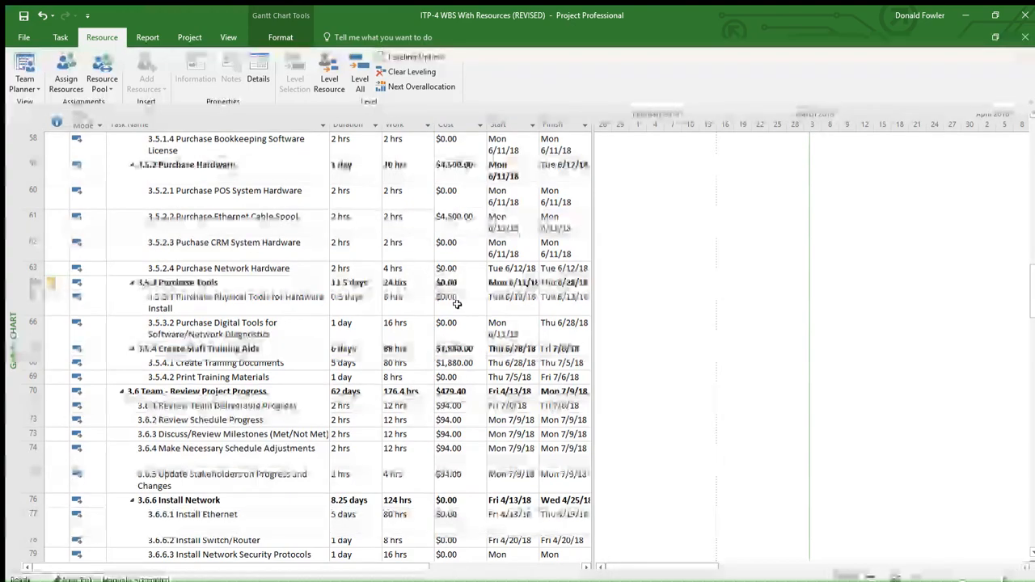
scroll(455, 300, "up", 3)
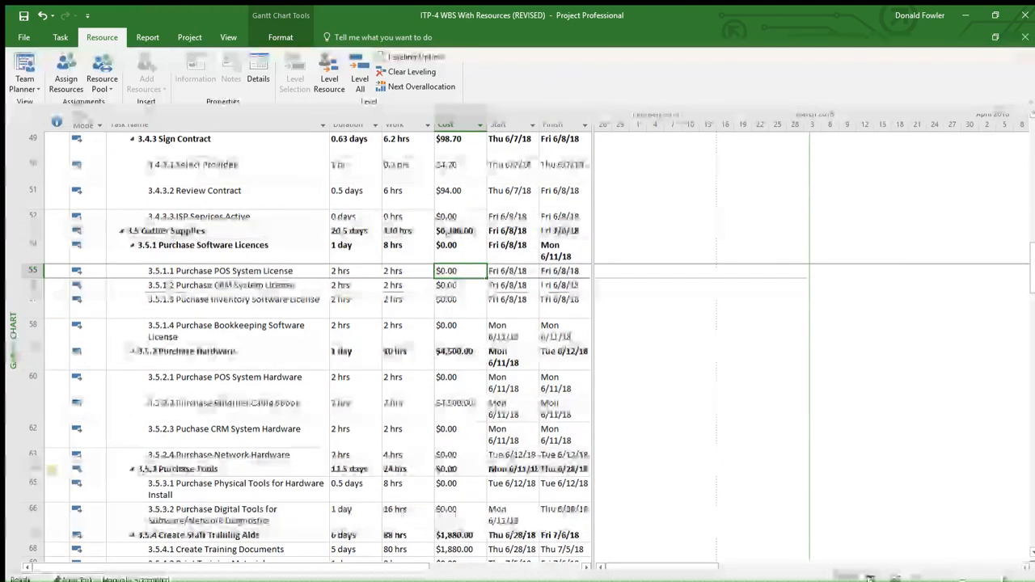
Step: In the Task Usage view, examine the assignment costs under Contract ISP and Gather Supplies
left_click(869, 577)
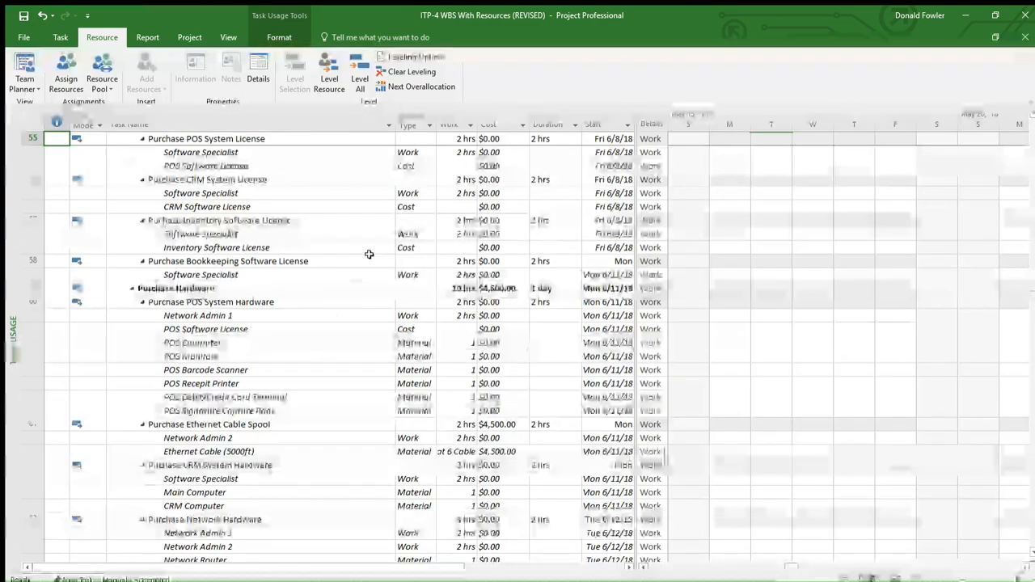
scroll(278, 386, "up", 10)
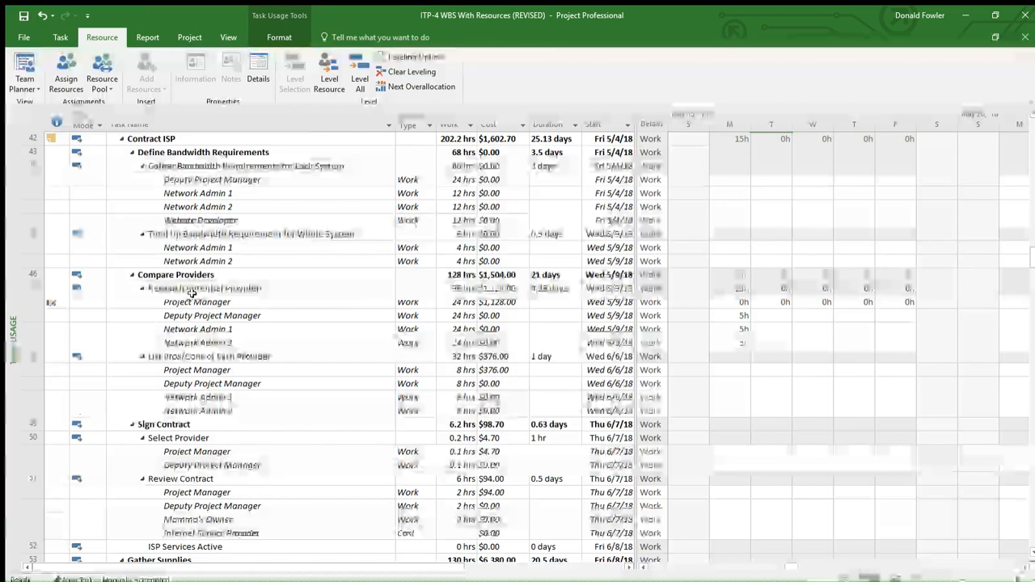
scroll(459, 379, "down", 2)
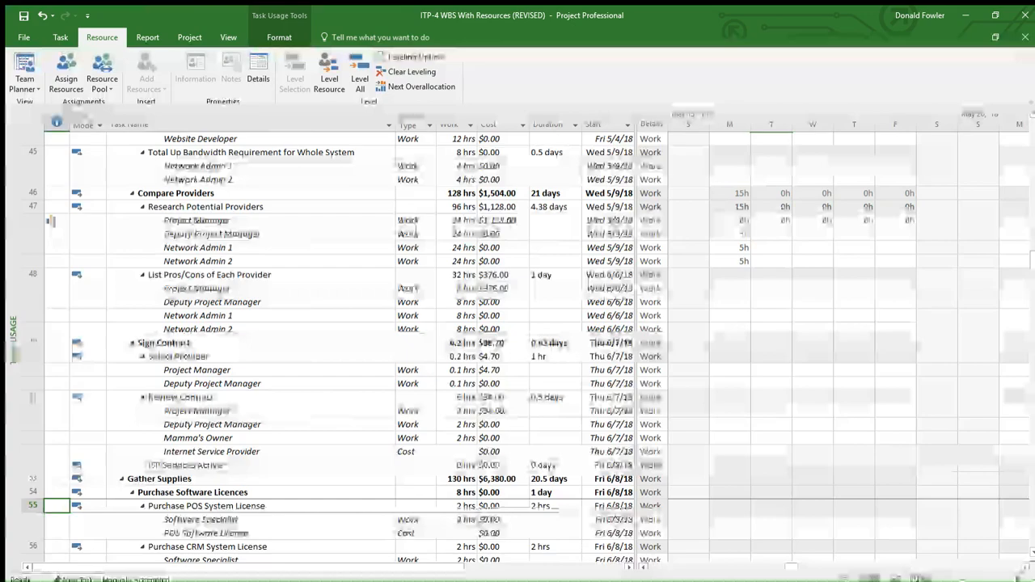
Step: In the Resource Sheet, review the work resources' standard rates and the Network Design Software License and Internet Service Provider cost resources
left_click(920, 577)
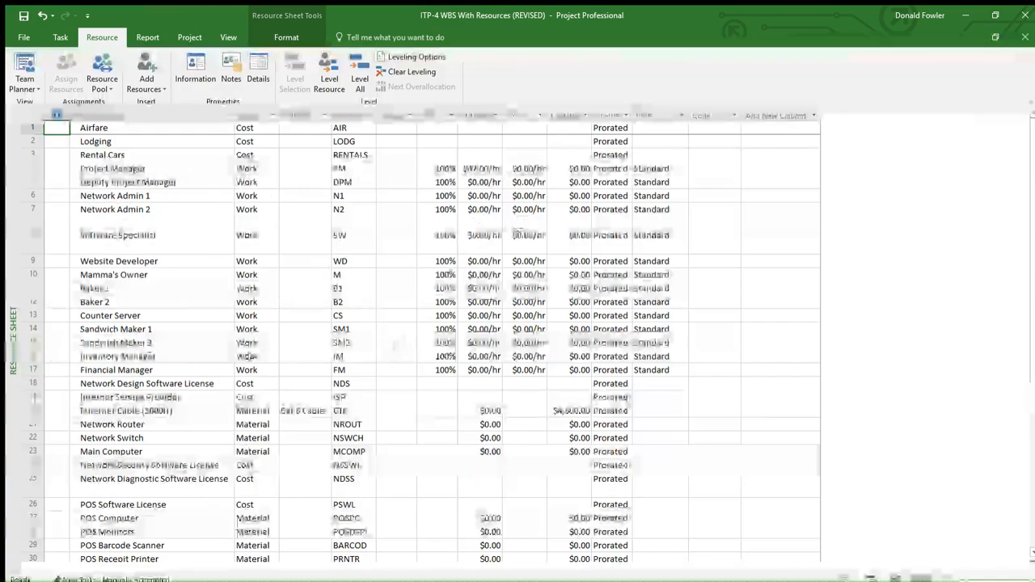
left_click_drag(488, 173, 485, 370)
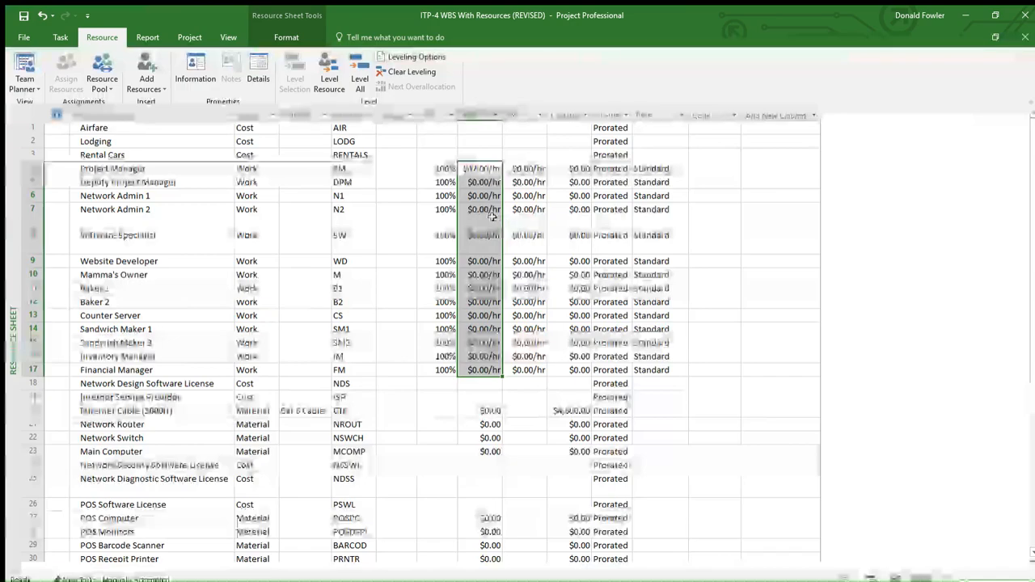
scroll(444, 353, "down", 3)
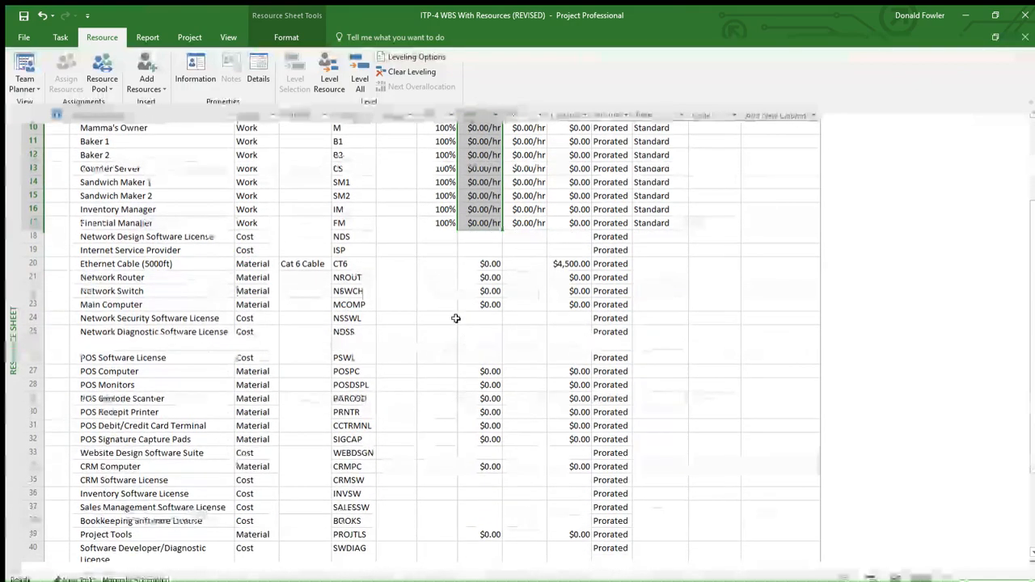
left_click_drag(143, 236, 623, 271)
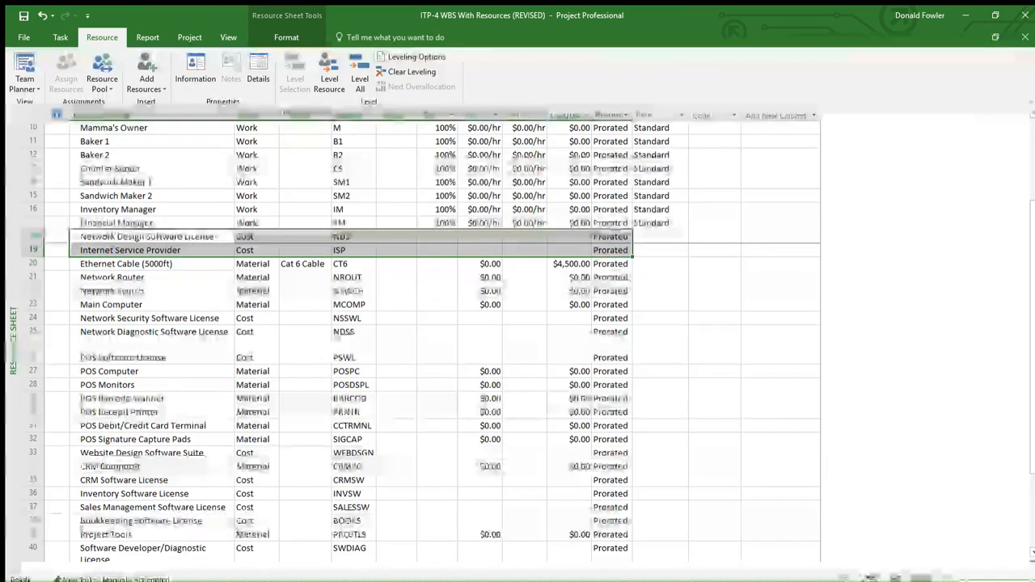
left_click(568, 237)
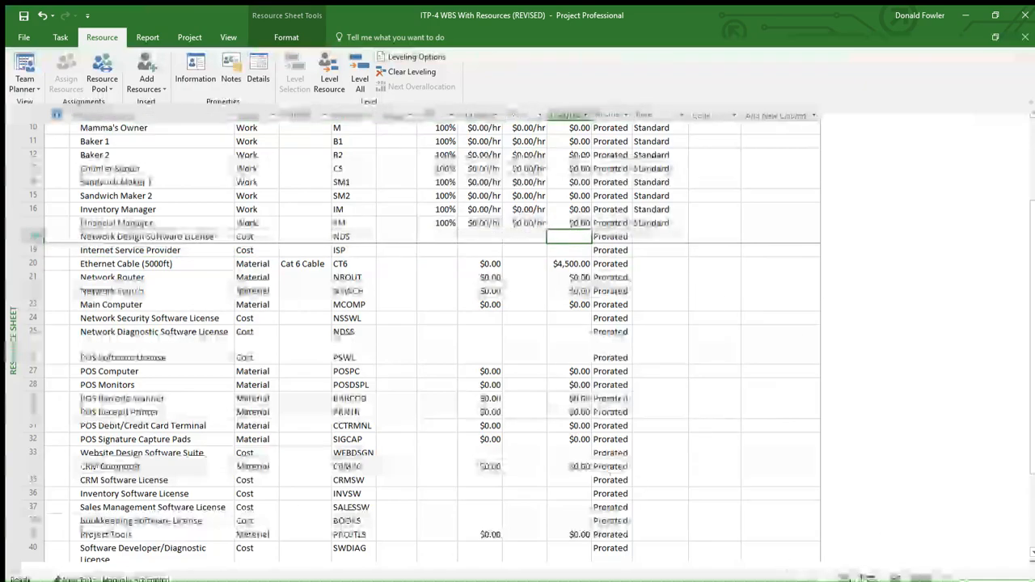
Step: In the Task Usage view, set the cost of the CRM Software License assignment under Purchase CRM System License to $45.00
left_click(867, 578)
scroll(310, 317, "down", 4)
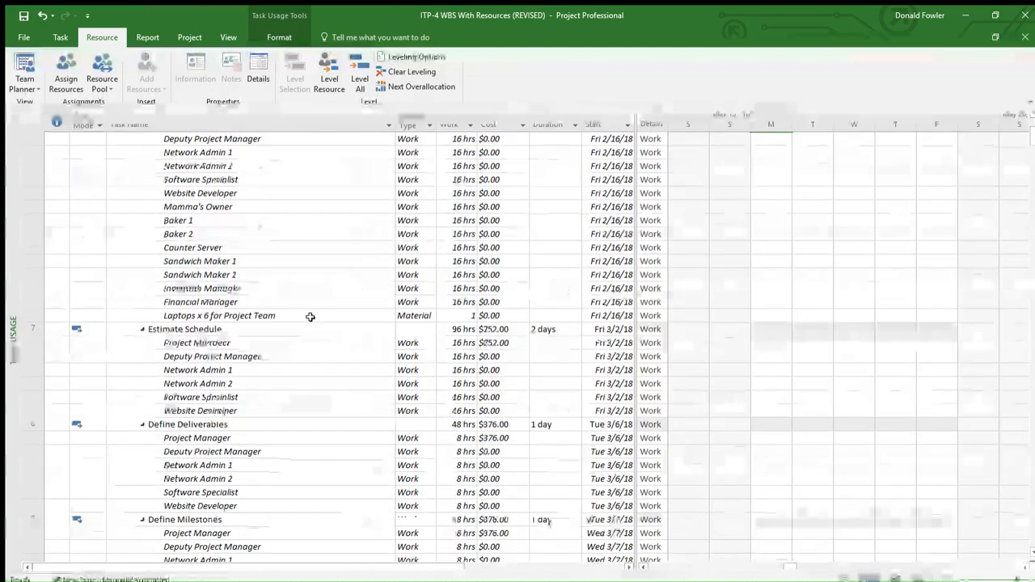
scroll(310, 317, "down", 5)
left_click(258, 248)
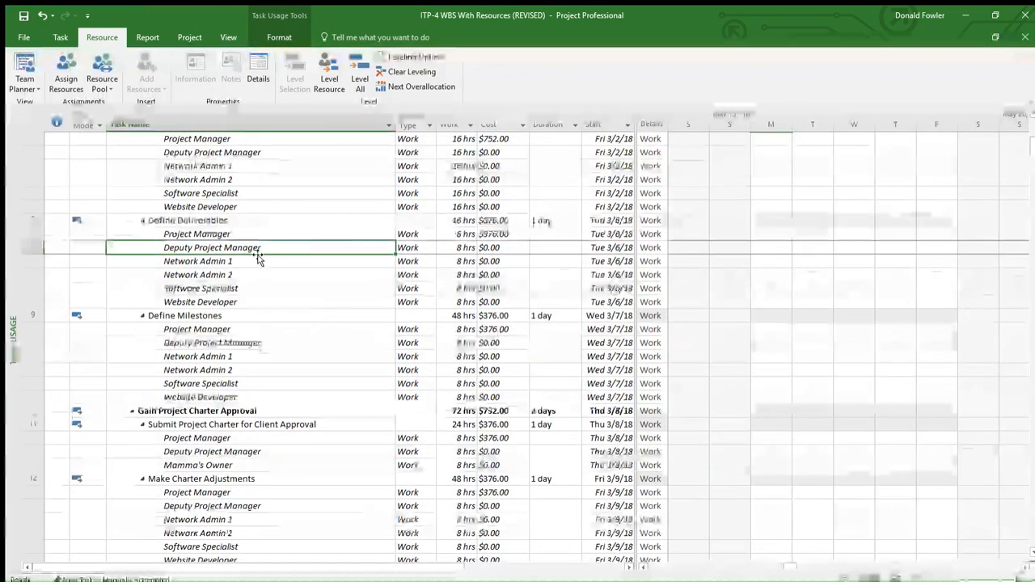
double_click(252, 250)
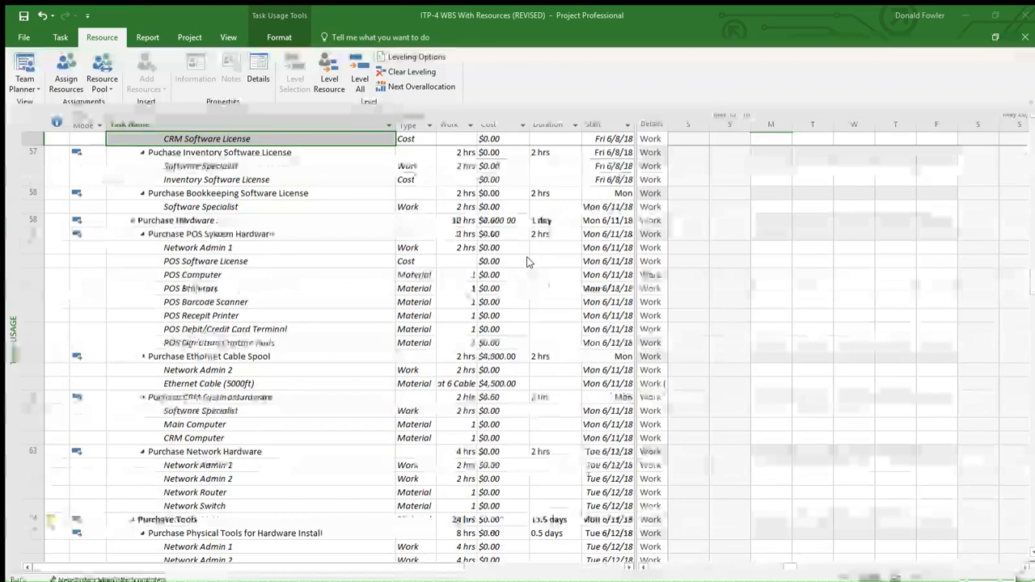
left_click(503, 141)
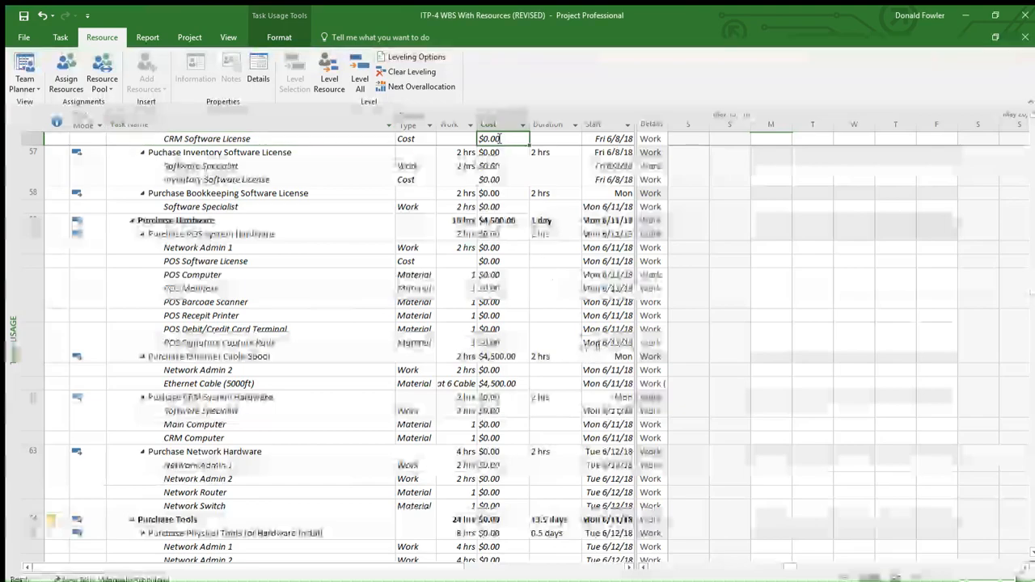
double_click(506, 141)
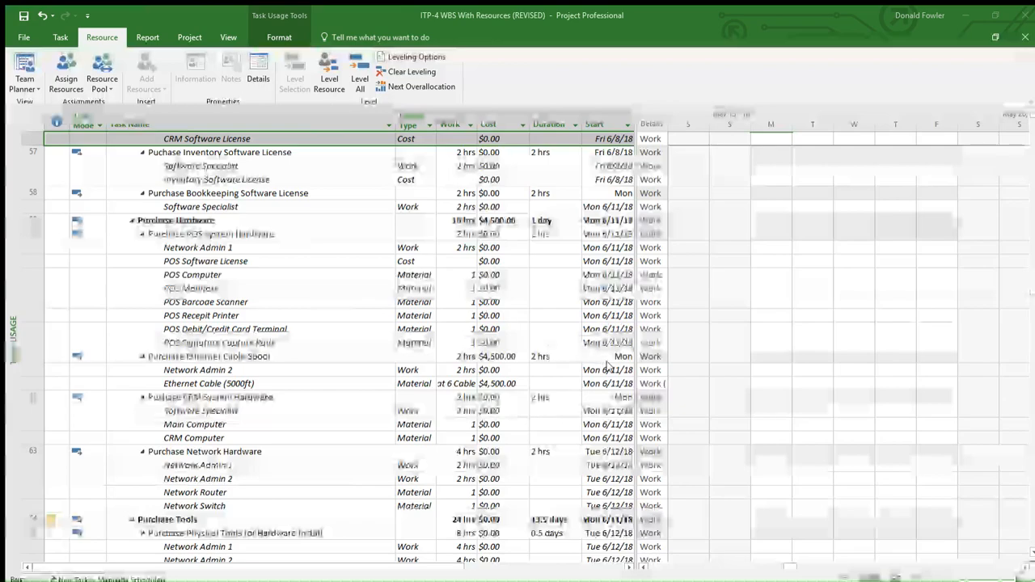
left_click(618, 382)
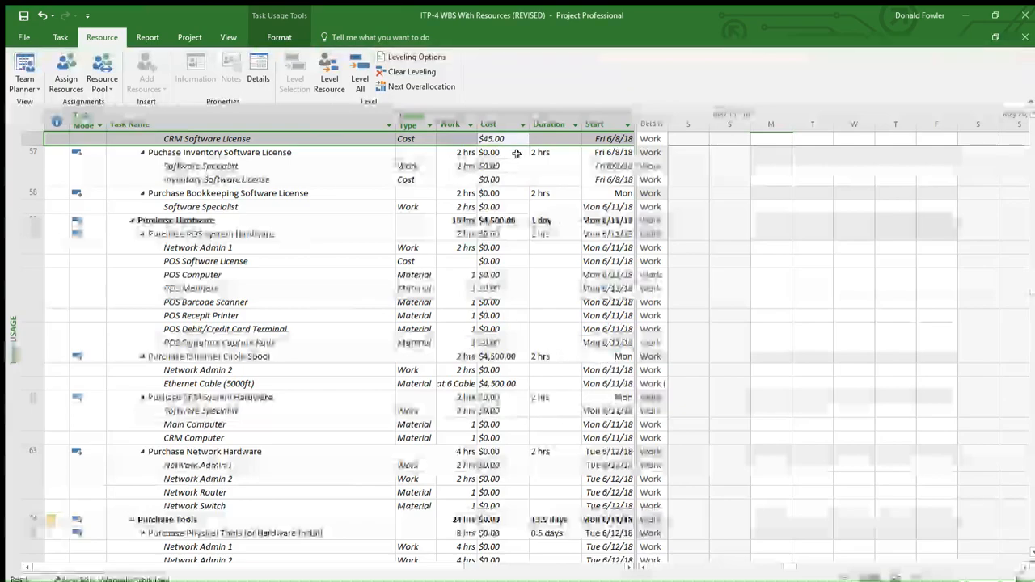
Step: Review the summary costs of Gather Supplies and Purchase Software Licences and the type of the Inventory Software License assignment
scroll(505, 386, "up", 3)
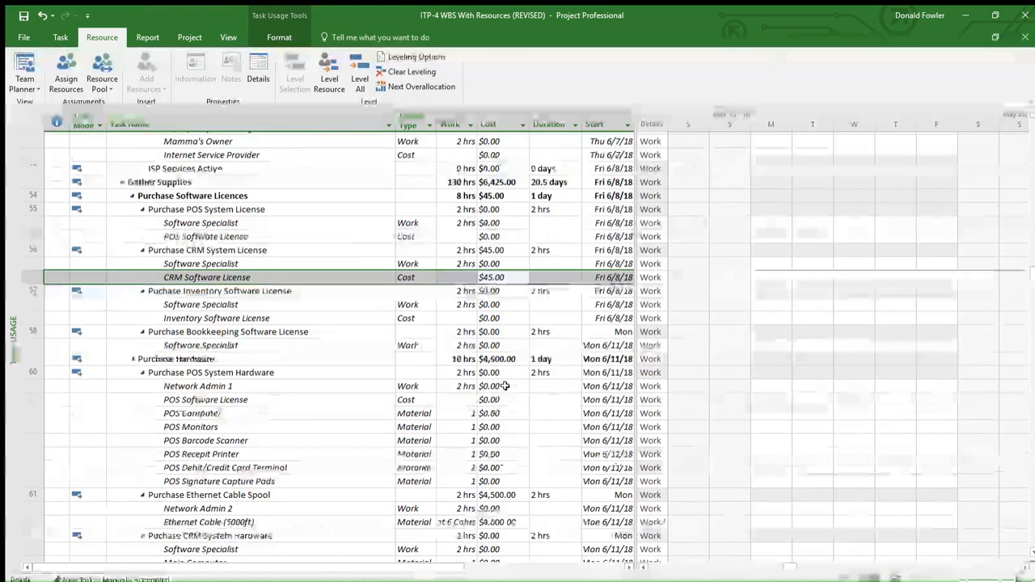
scroll(505, 386, "up", 1)
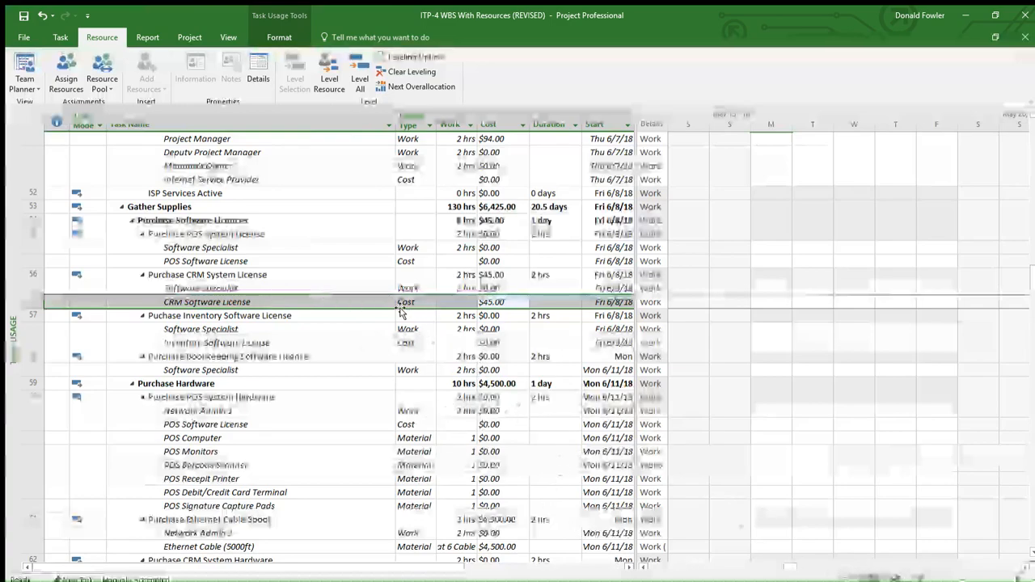
left_click(414, 344)
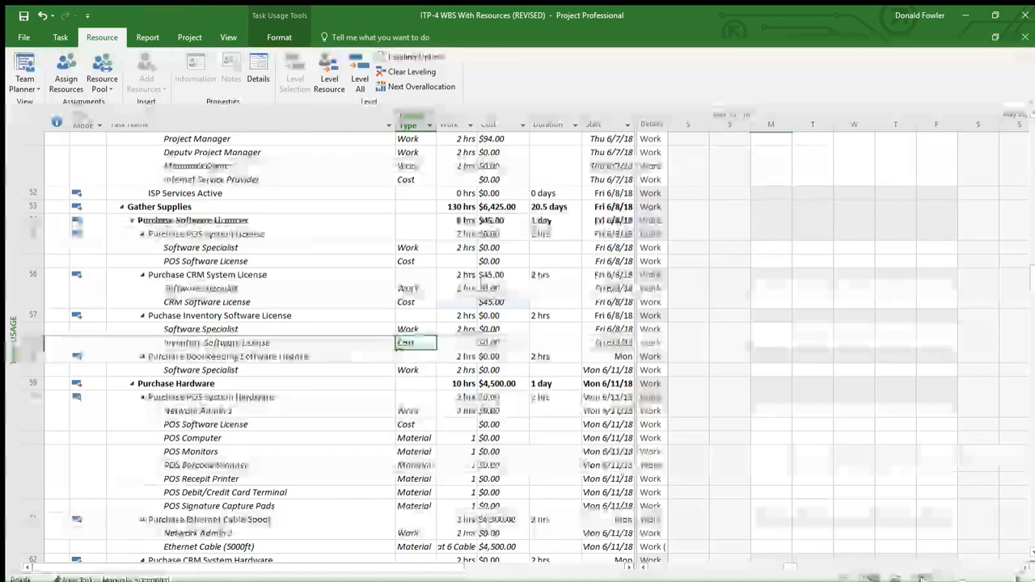
Step: Look through the whole Resource Sheet and highlight the Network Diagnostic Software License cost resource
left_click(924, 578)
scroll(491, 244, "down", 1)
scroll(479, 305, "up", 5)
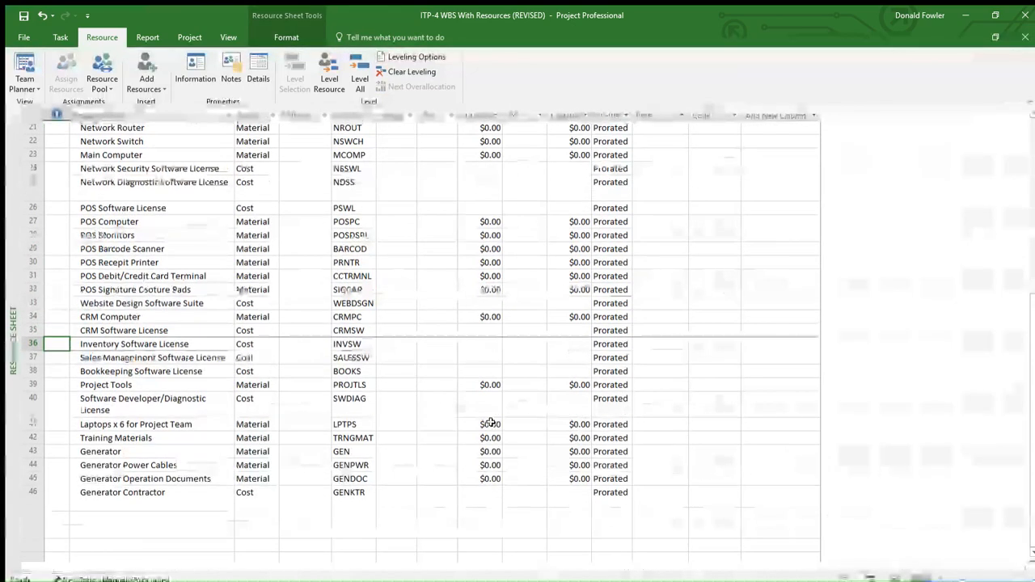
scroll(491, 422, "up", 7)
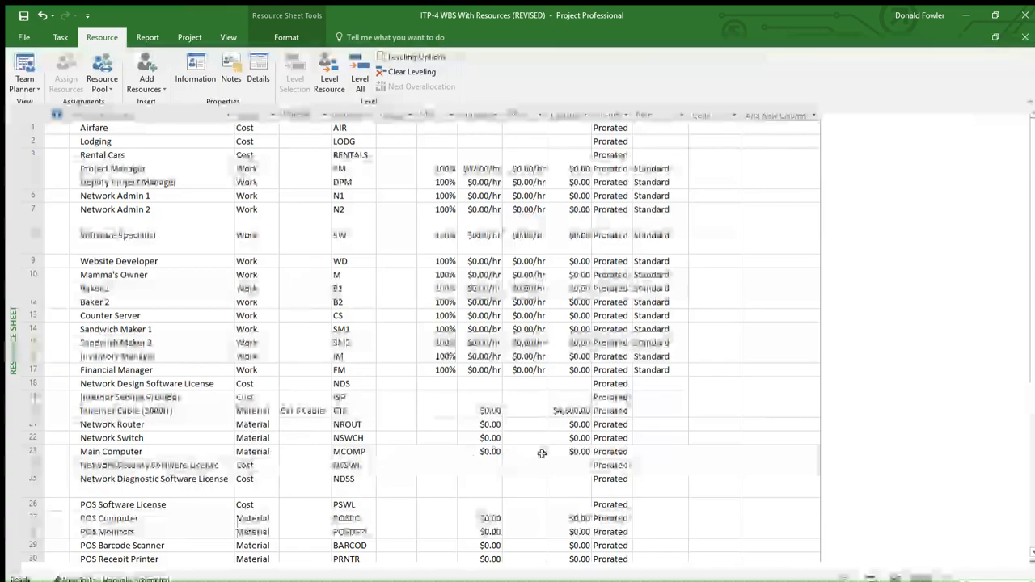
left_click(32, 479)
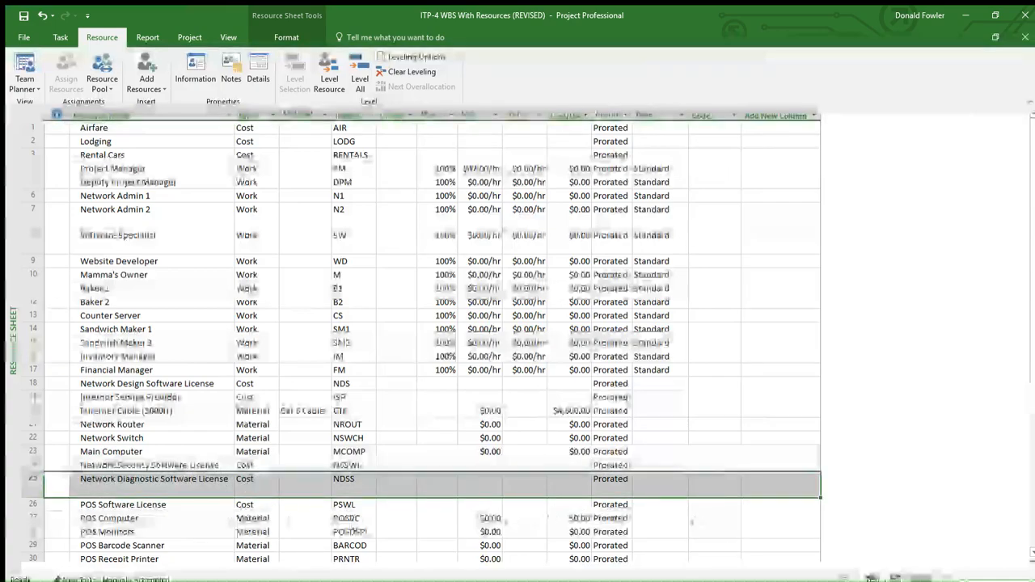
Step: In the Task Usage view, examine the Cost column for the assignments from Define Deliverables to Define Requirements
left_click(870, 580)
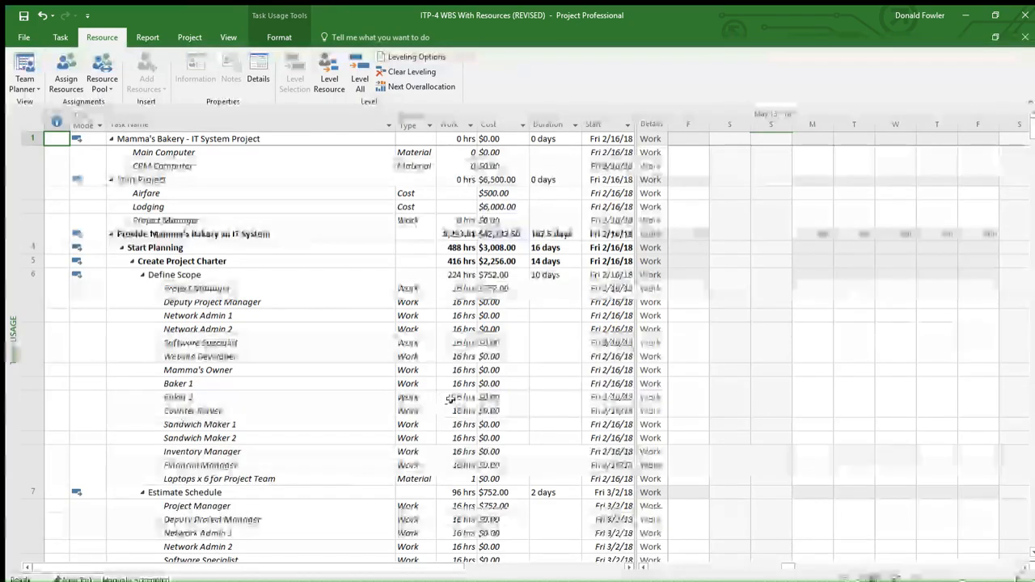
scroll(450, 399, "down", 8)
scroll(400, 414, "down", 3)
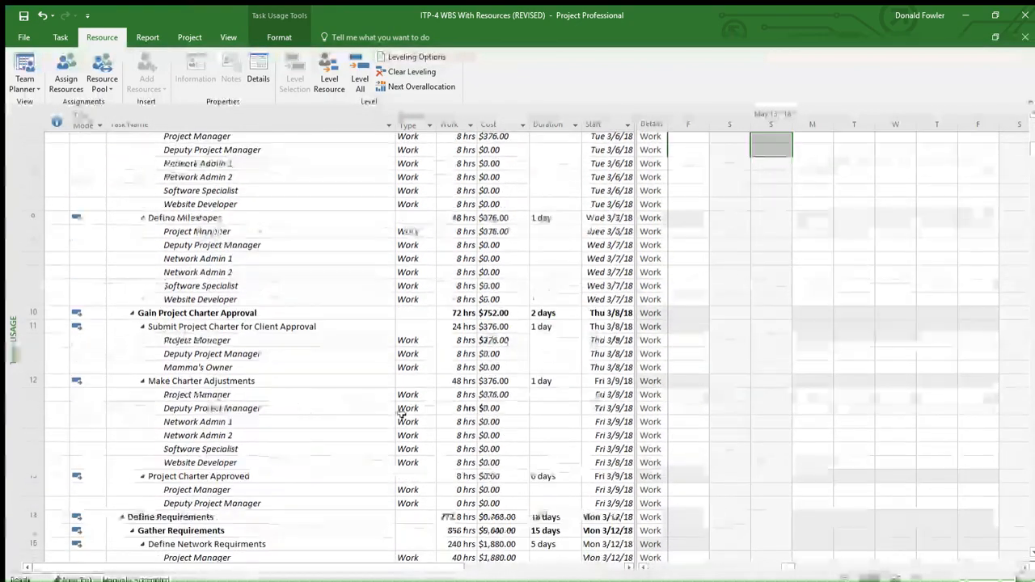
scroll(400, 415, "down", 1)
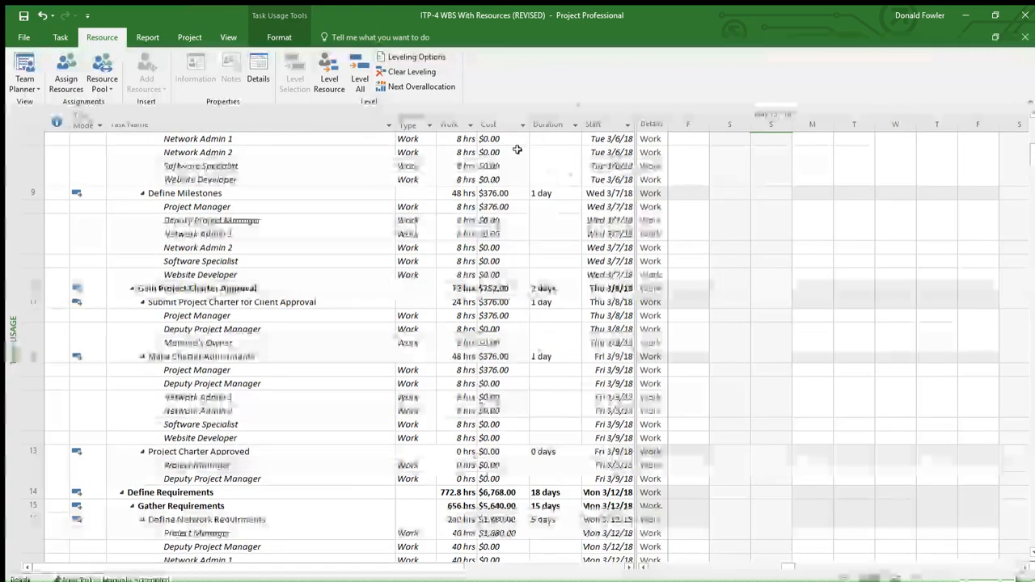
left_click(508, 119)
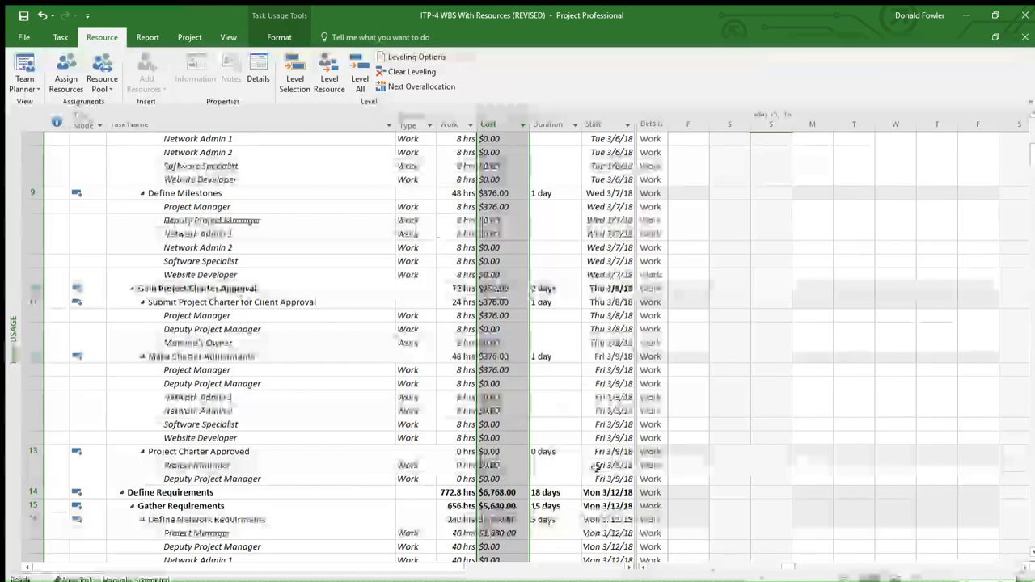
left_click(377, 331)
scroll(343, 349, "up", 15)
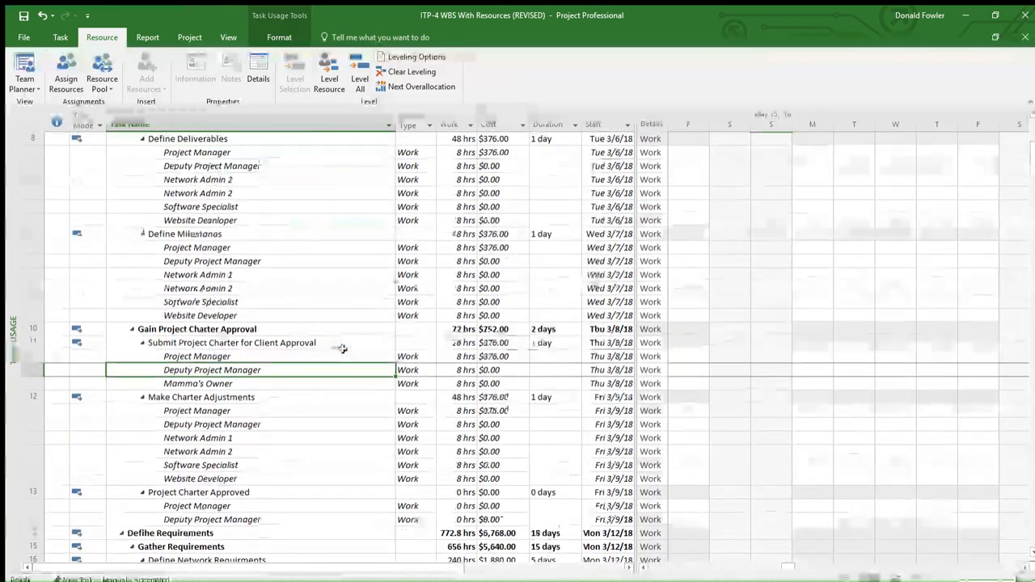